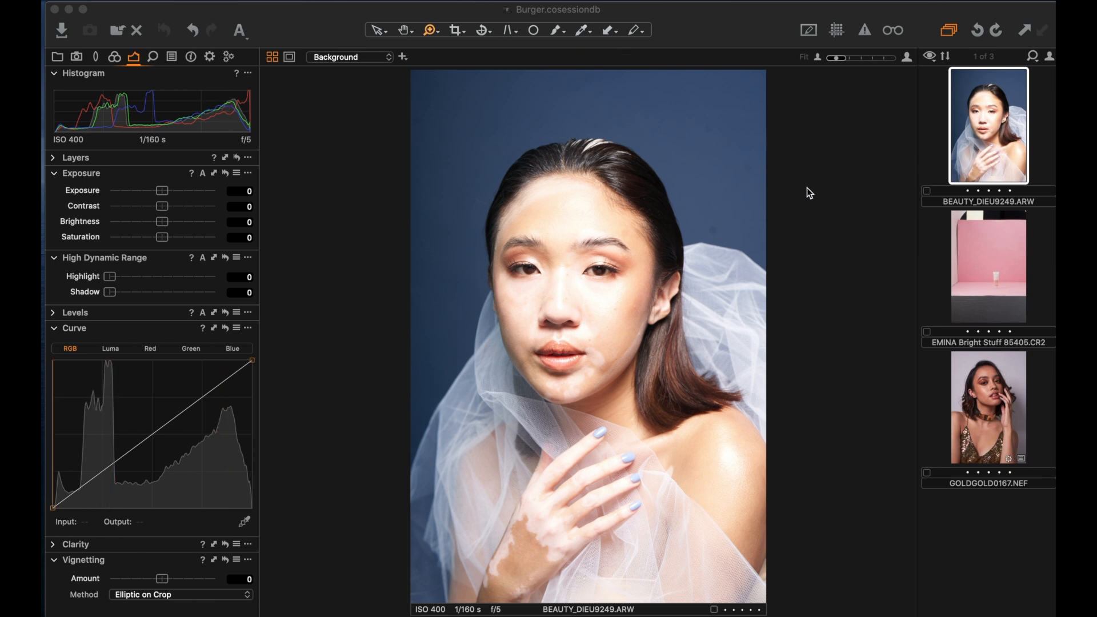
{"action": "left_click", "coordinate": [58, 56]}
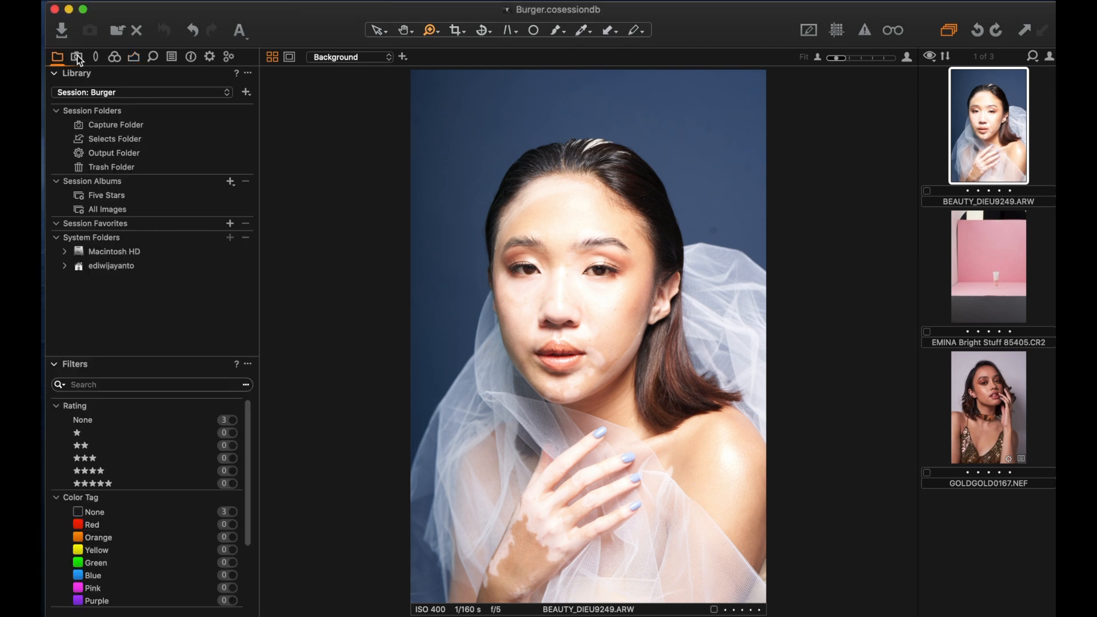
{"action": "left_click", "coordinate": [172, 57]}
{"action": "left_click", "coordinate": [153, 57]}
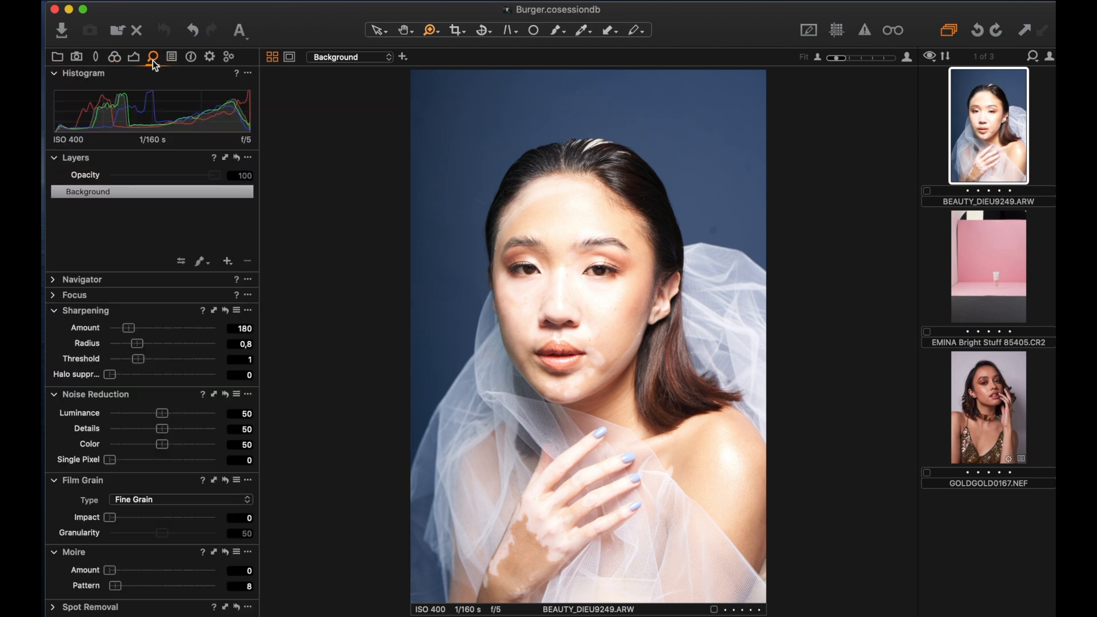
{"action": "left_click", "coordinate": [191, 58]}
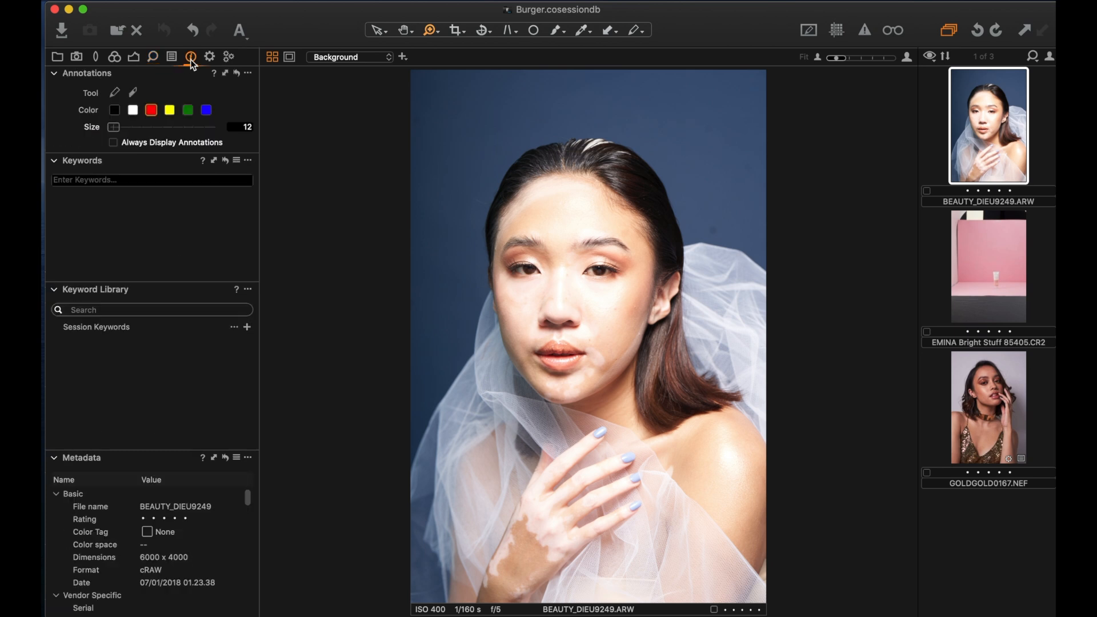
{"action": "left_click", "coordinate": [133, 57]}
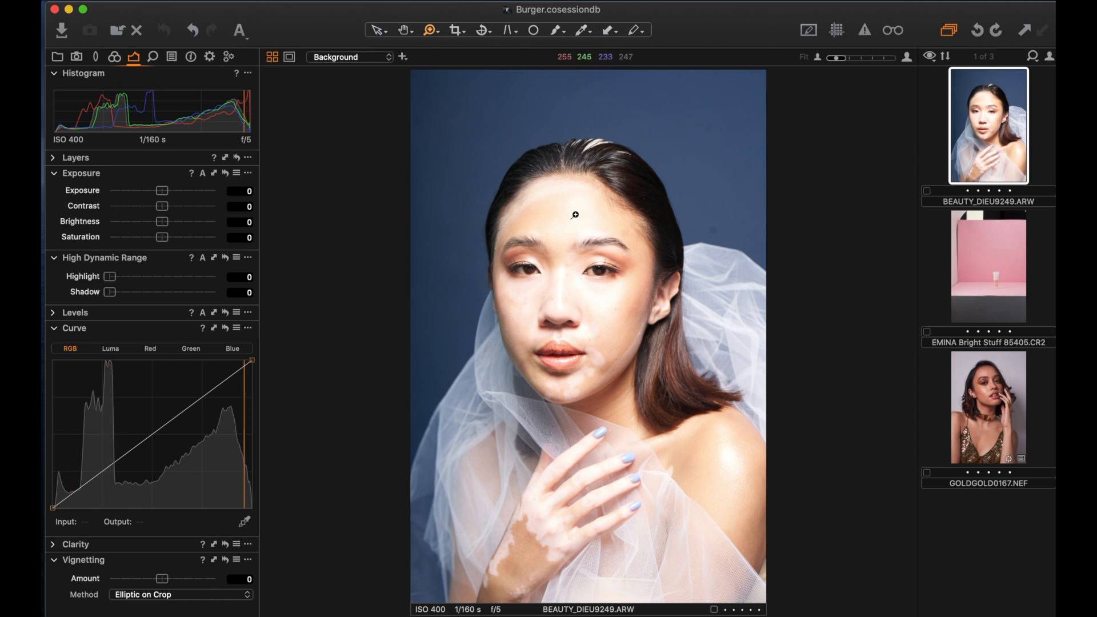
Step: Examine the bright forehead skin of the beauty portrait up close, and return to the full-image view
{"action": "left_click", "coordinate": [629, 261]}
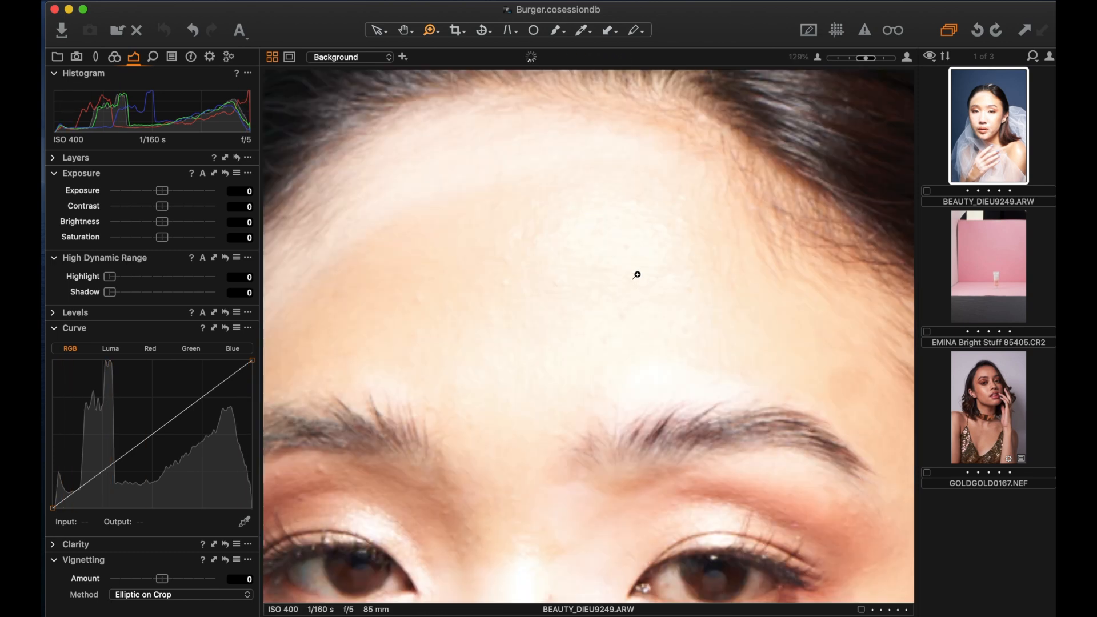
{"action": "left_click_drag", "start_coordinate": [578, 225], "coordinate": [571, 179]}
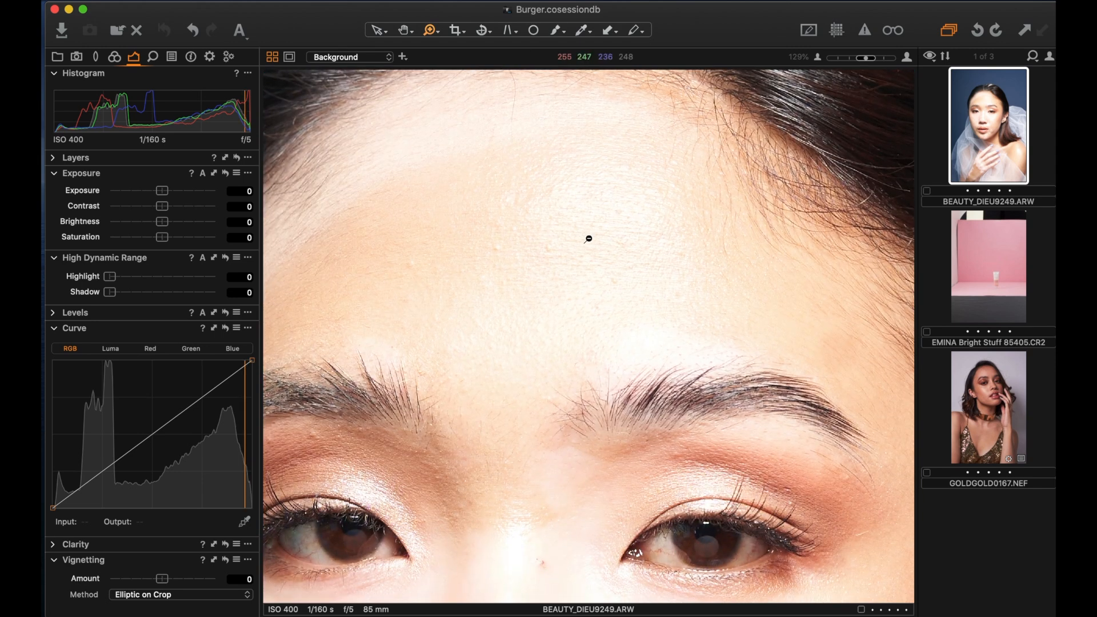
{"action": "left_click", "coordinate": [586, 250], "text": "alt"}
{"action": "left_click", "coordinate": [584, 254], "text": "alt"}
{"action": "left_click", "coordinate": [568, 248], "text": "alt"}
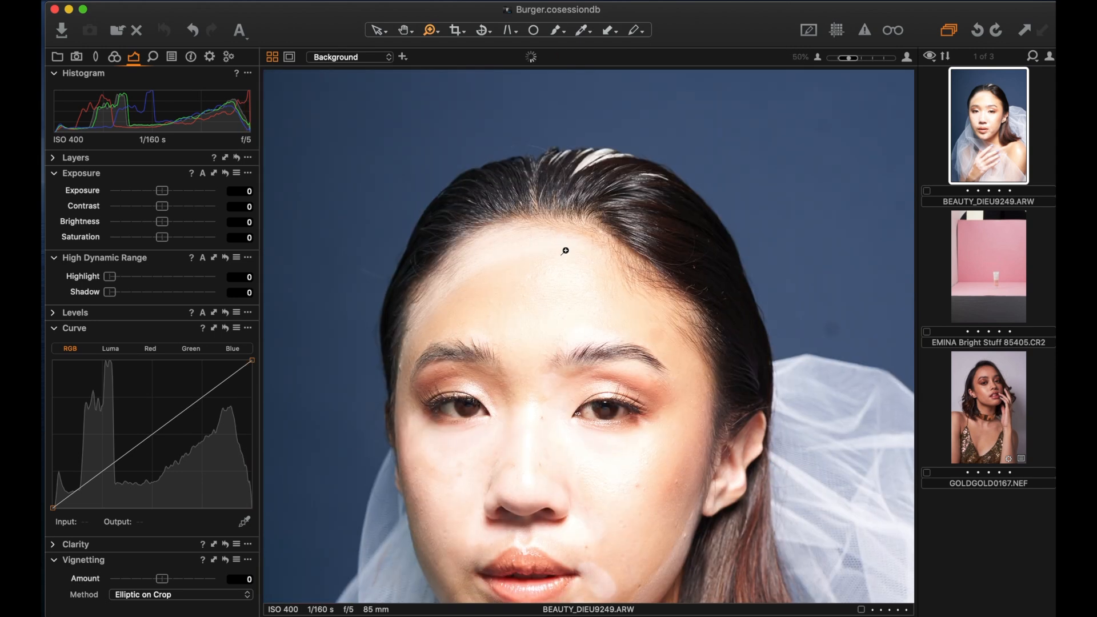
{"action": "left_click", "coordinate": [569, 261], "text": "alt"}
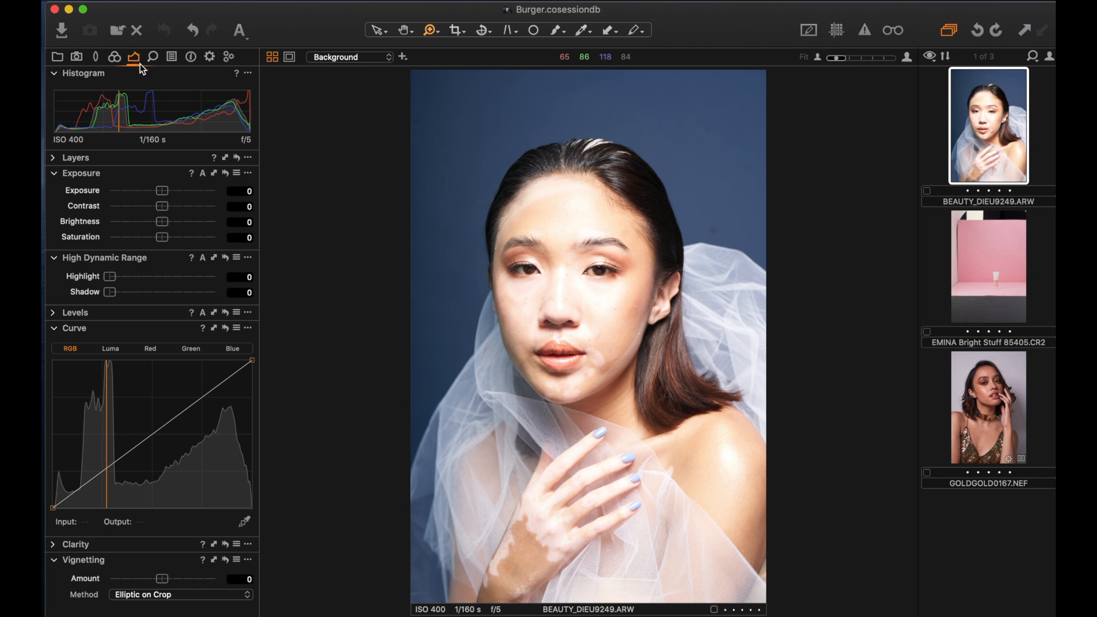
Step: Darken the overexposed portrait by lowering its Exposure to -1,01
{"action": "left_click", "coordinate": [57, 163]}
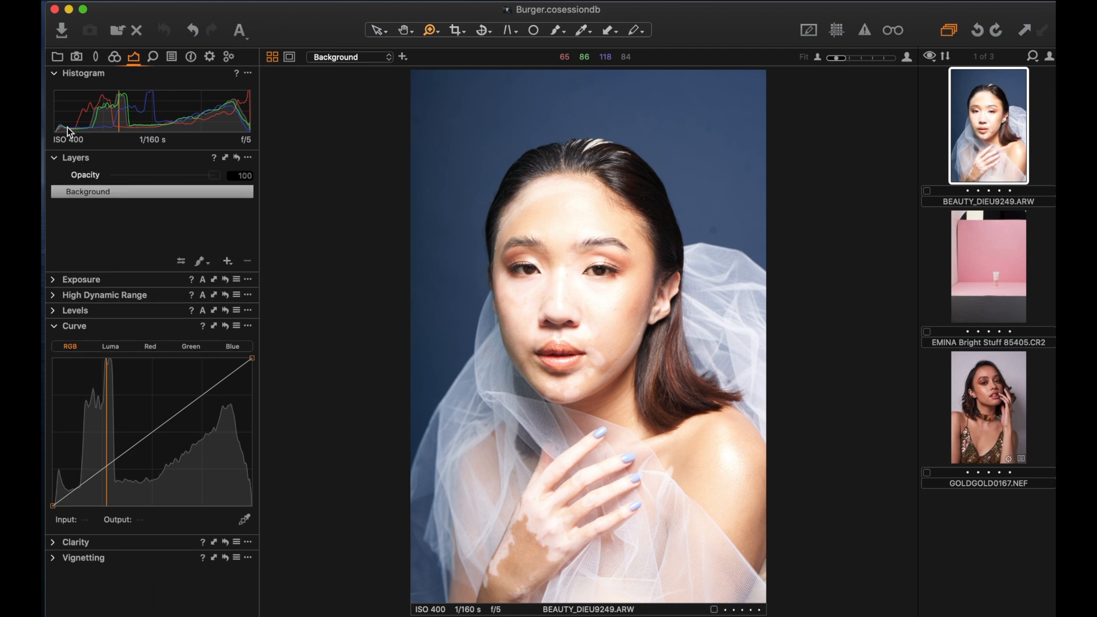
{"action": "left_click", "coordinate": [51, 163]}
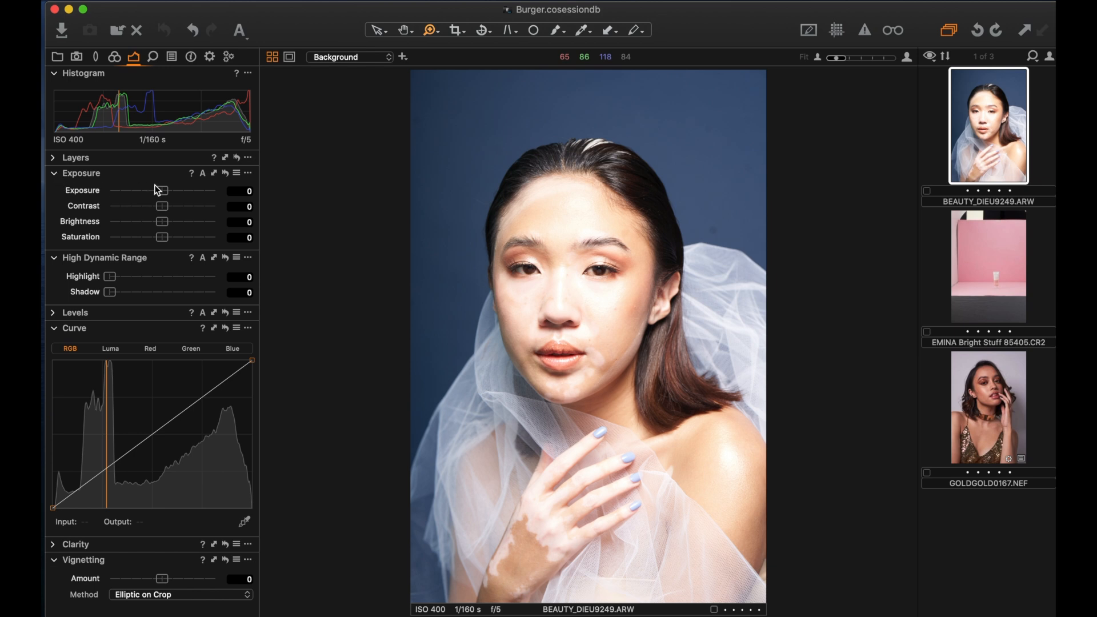
{"action": "left_click_drag", "start_coordinate": [162, 191], "coordinate": [152, 190]}
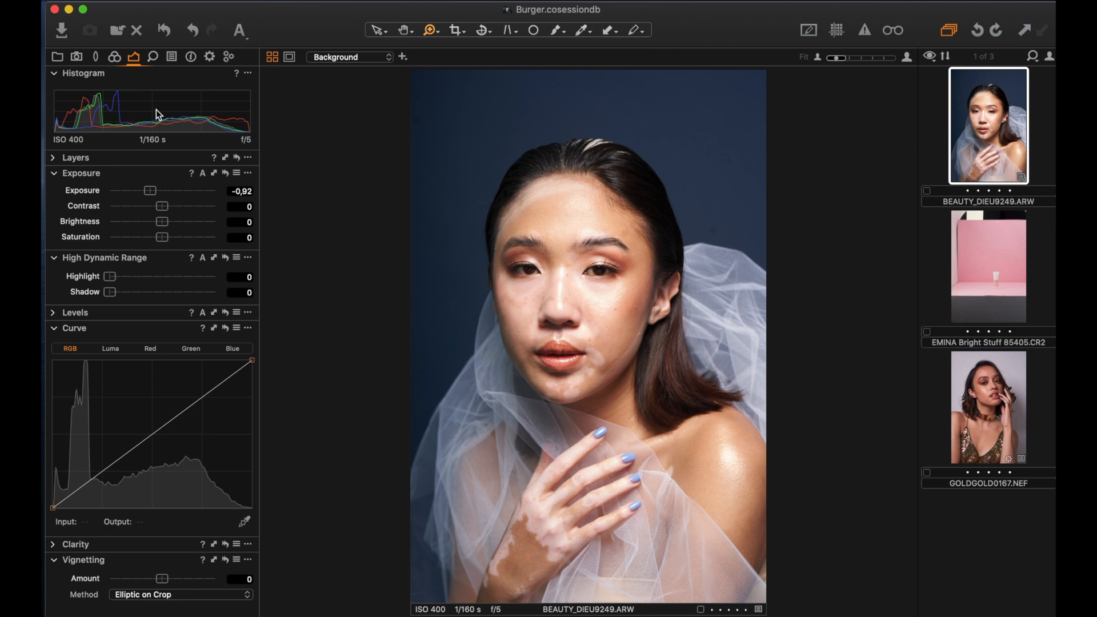
{"action": "mouse_move", "coordinate": [150, 191]}
{"action": "left_mouse_down"}
{"action": "mouse_move", "coordinate": [169, 191]}
{"action": "mouse_move", "coordinate": [153, 193]}
{"action": "left_mouse_up"}
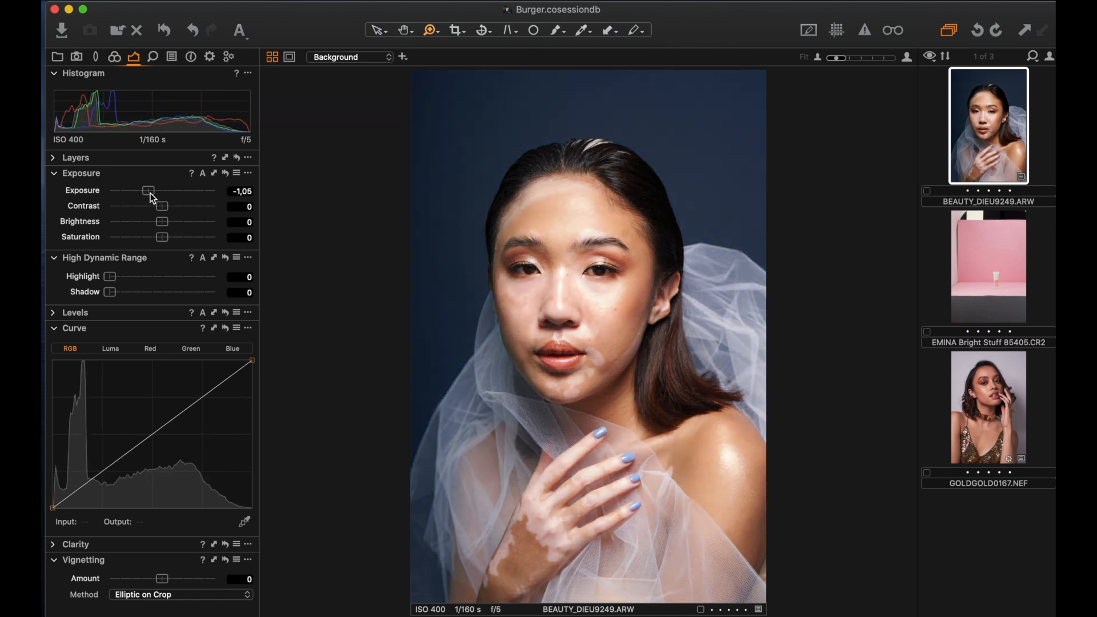
{"action": "left_click_drag", "start_coordinate": [150, 192], "coordinate": [150, 193]}
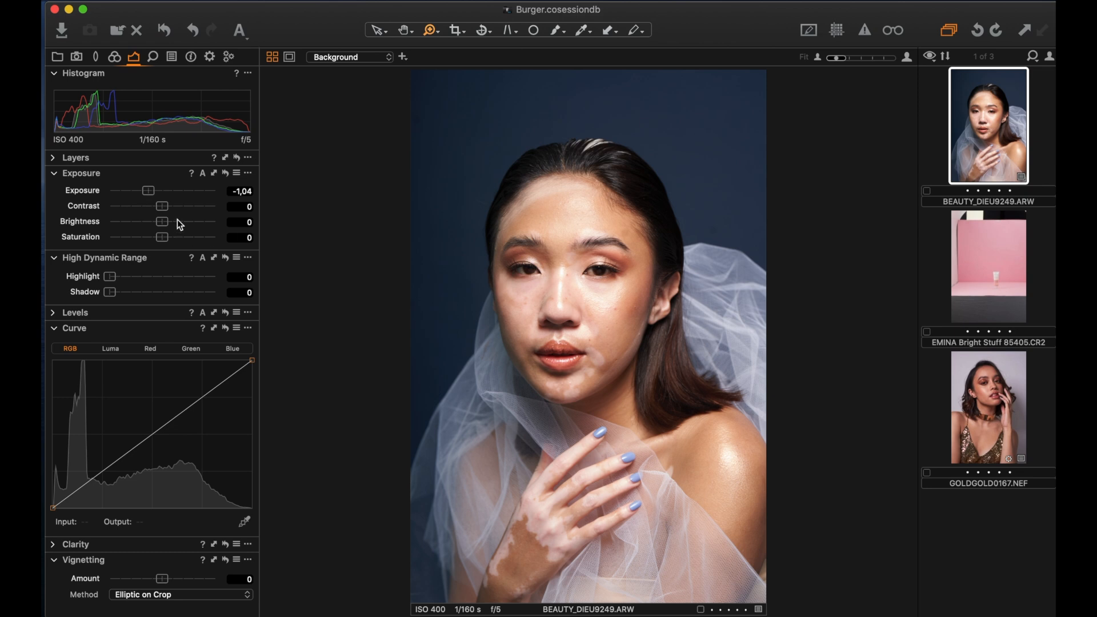
{"action": "mouse_move", "coordinate": [153, 191]}
{"action": "left_mouse_down"}
{"action": "mouse_move", "coordinate": [163, 191]}
{"action": "mouse_move", "coordinate": [155, 191]}
{"action": "left_mouse_up"}
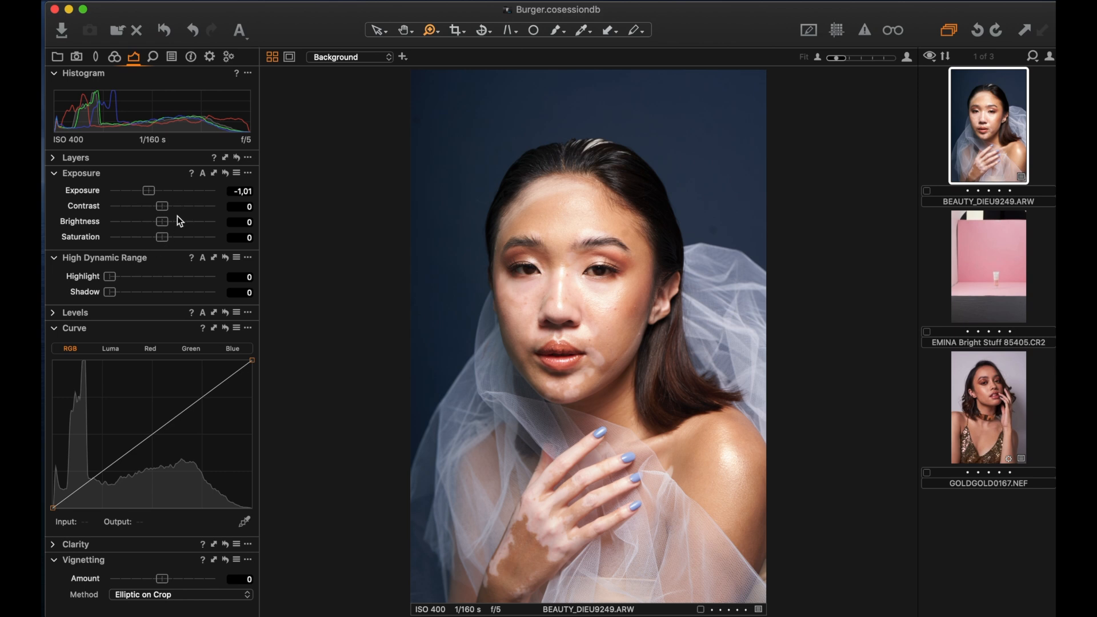
Step: Try the portrait's Contrast at 24 and -37, and settle on a value of 6
{"action": "left_click_drag", "start_coordinate": [162, 207], "coordinate": [188, 210]}
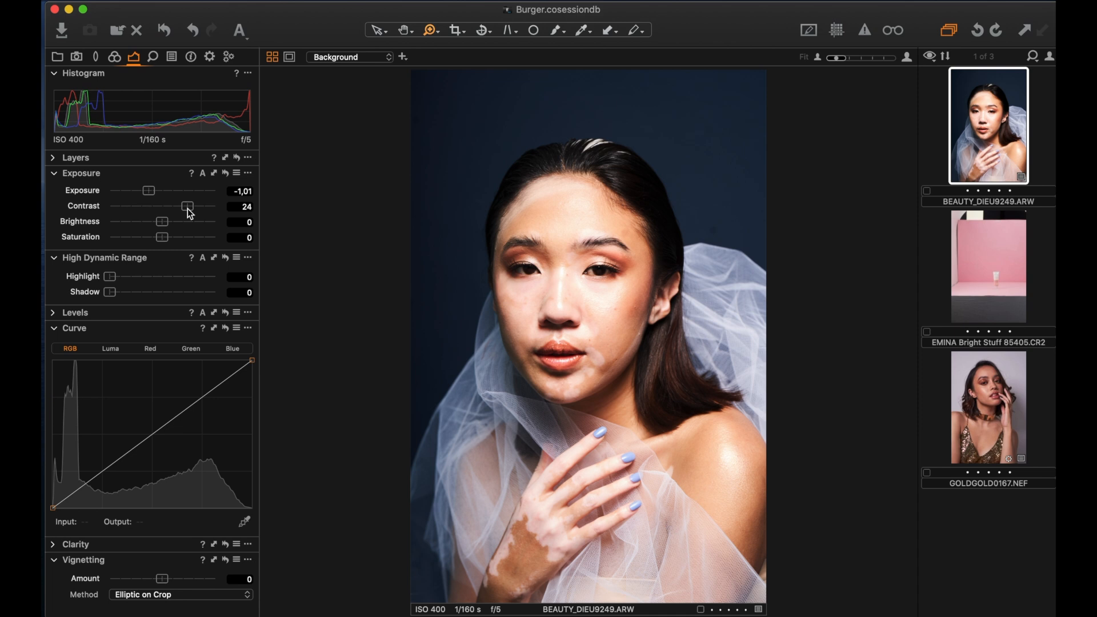
{"action": "left_click_drag", "start_coordinate": [187, 208], "coordinate": [125, 209]}
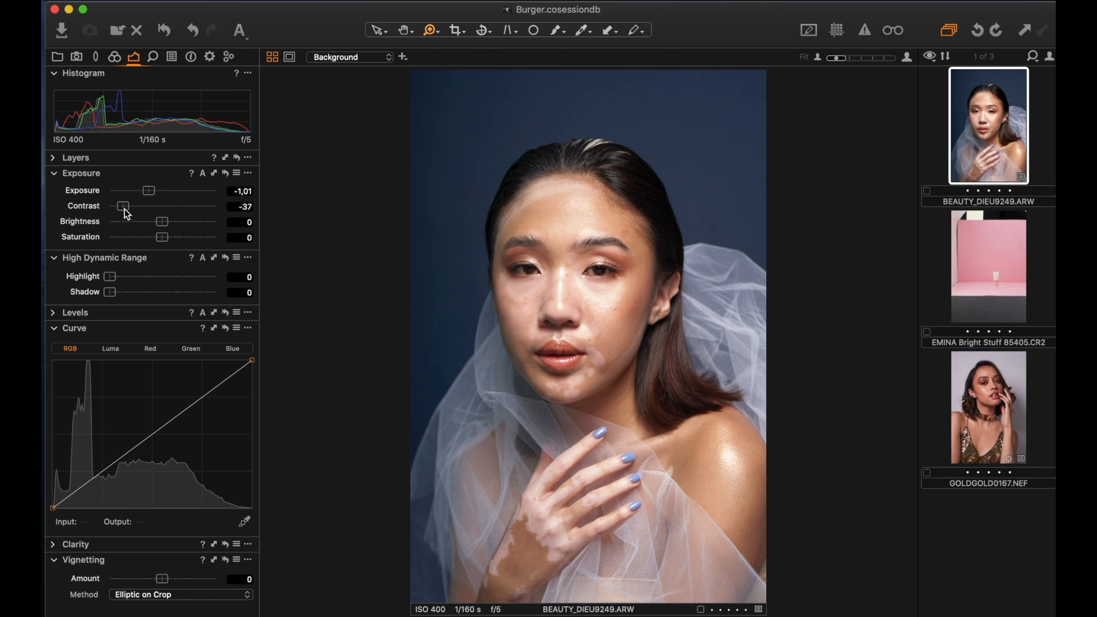
{"action": "left_click_drag", "start_coordinate": [125, 215], "coordinate": [123, 214]}
{"action": "left_click_drag", "start_coordinate": [124, 212], "coordinate": [166, 216]}
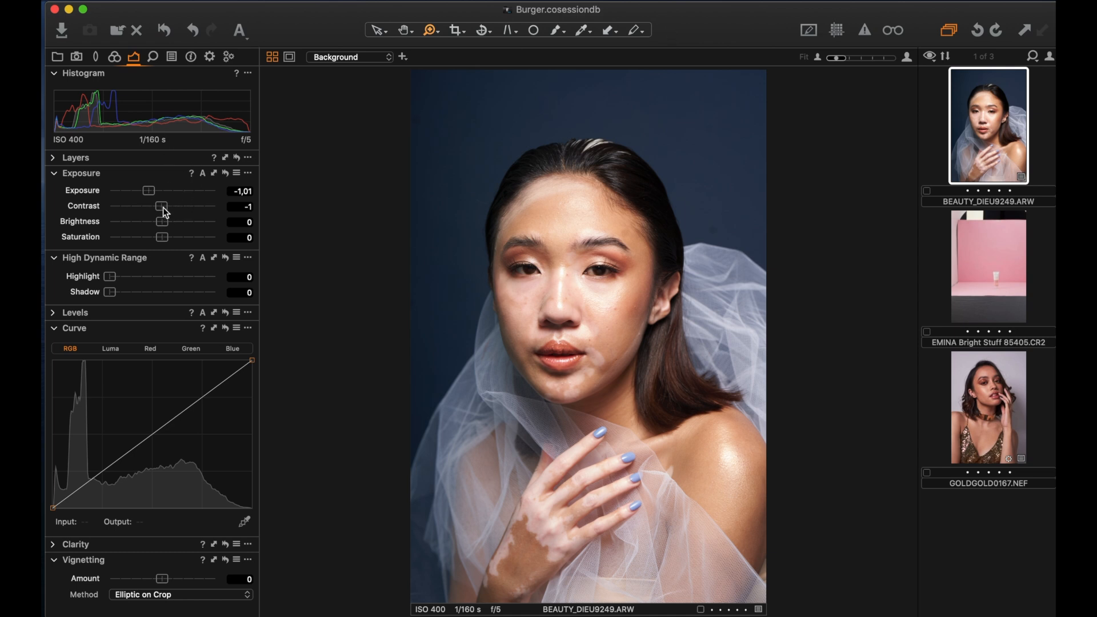
{"action": "left_click_drag", "start_coordinate": [165, 207], "coordinate": [170, 207]}
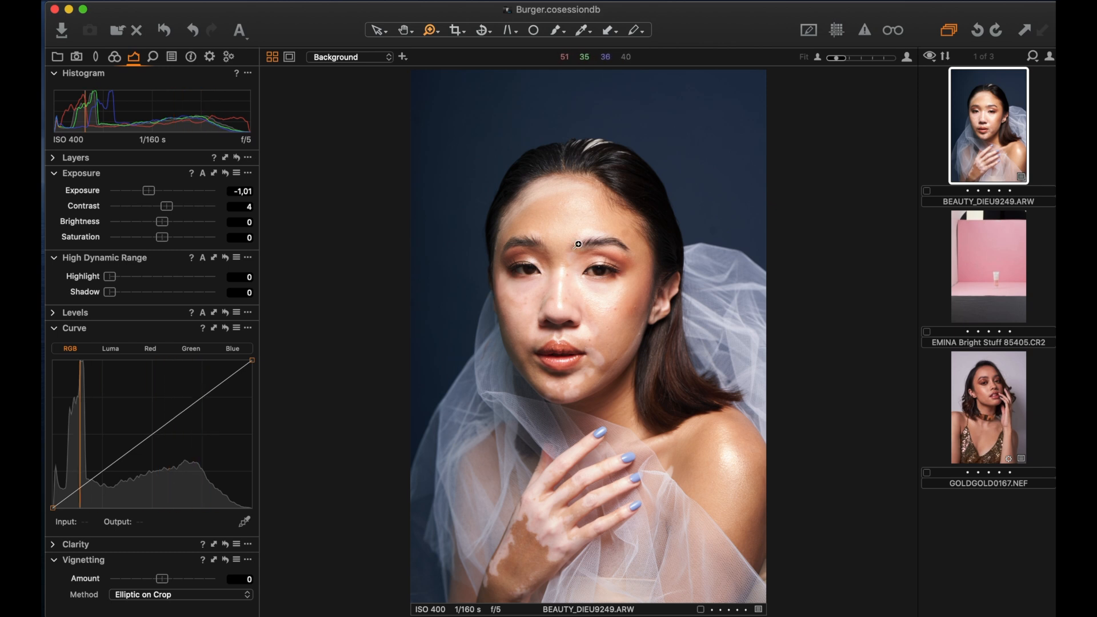
{"action": "left_click_drag", "start_coordinate": [168, 212], "coordinate": [173, 213]}
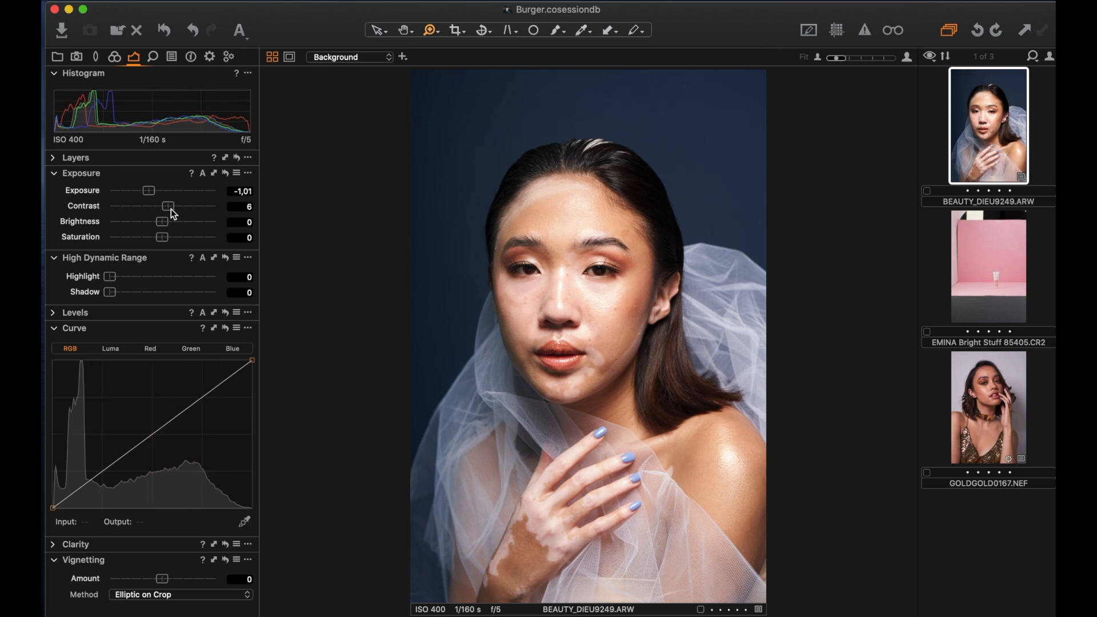
Step: Fine-tune the portrait's Exposure to -1,07 and lower its Brightness to -6
{"action": "left_click_drag", "start_coordinate": [150, 192], "coordinate": [159, 194]}
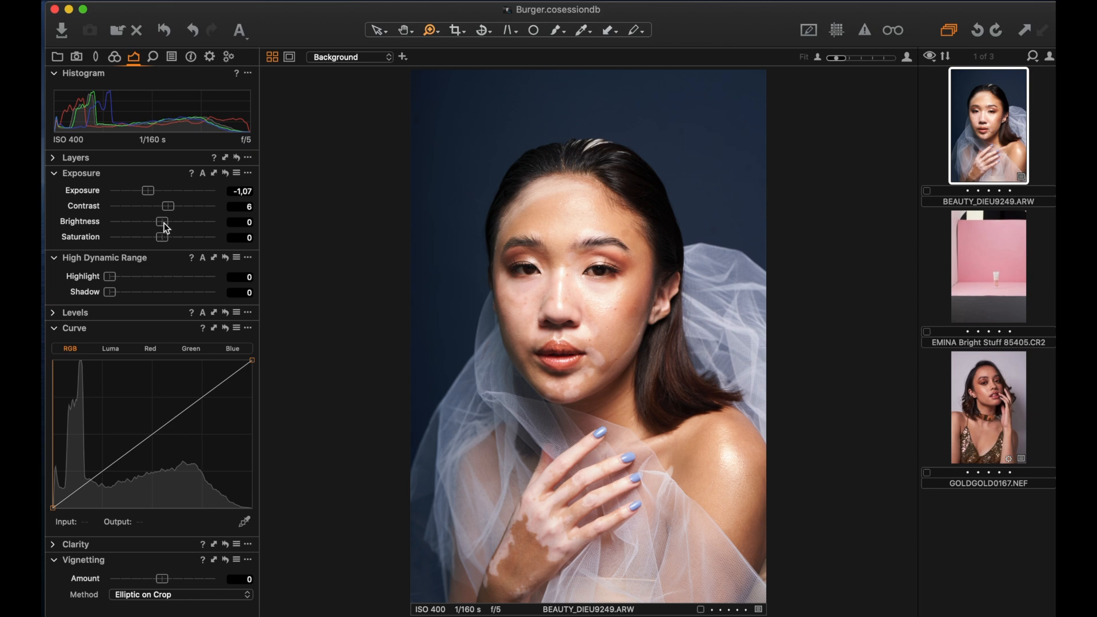
{"action": "left_click_drag", "start_coordinate": [163, 223], "coordinate": [158, 224]}
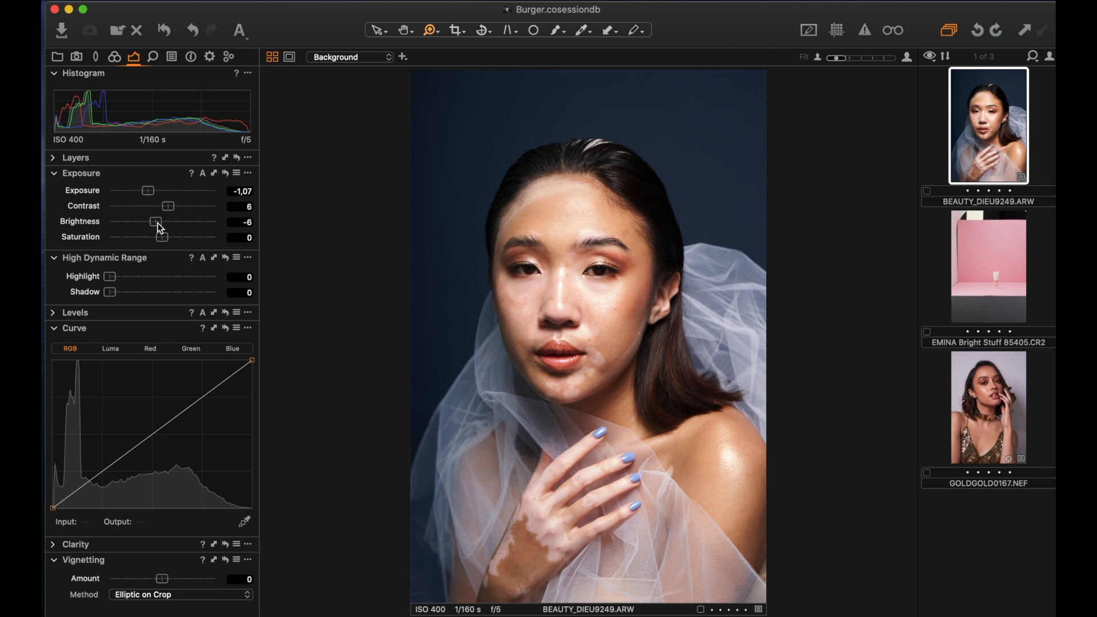
{"action": "left_click_drag", "start_coordinate": [160, 228], "coordinate": [157, 219]}
Step: Try the portrait's Saturation at both extremes, -100 and 100, and settle on a slightly muted -10
{"action": "left_click_drag", "start_coordinate": [162, 238], "coordinate": [161, 239]}
{"action": "left_click", "coordinate": [162, 243]}
{"action": "left_click_drag", "start_coordinate": [161, 242], "coordinate": [106, 246]}
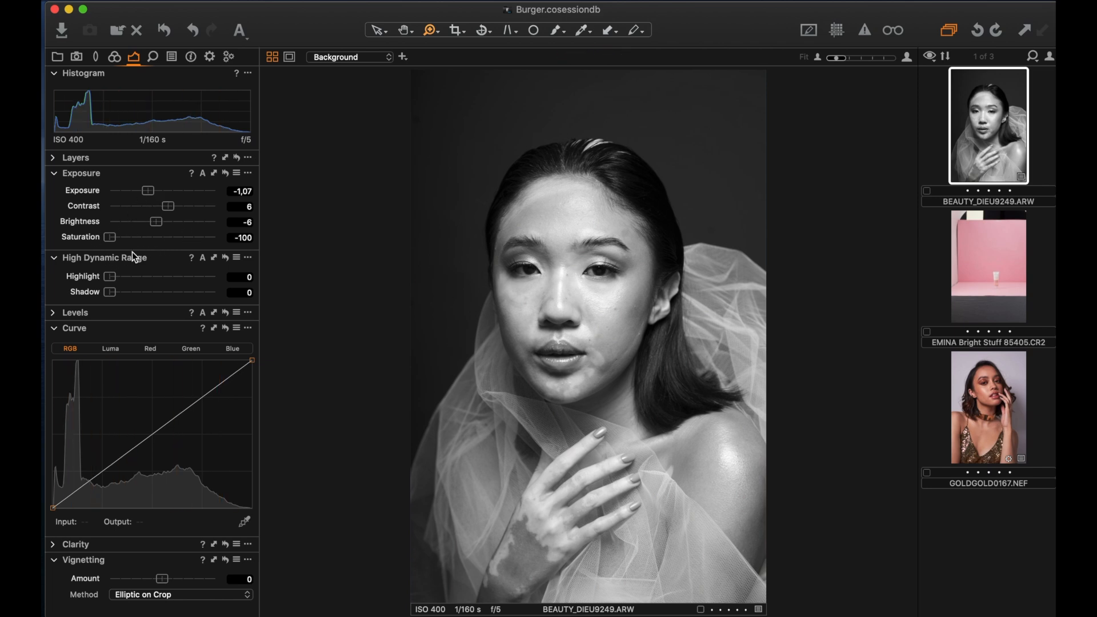
{"action": "left_click_drag", "start_coordinate": [114, 239], "coordinate": [159, 239]}
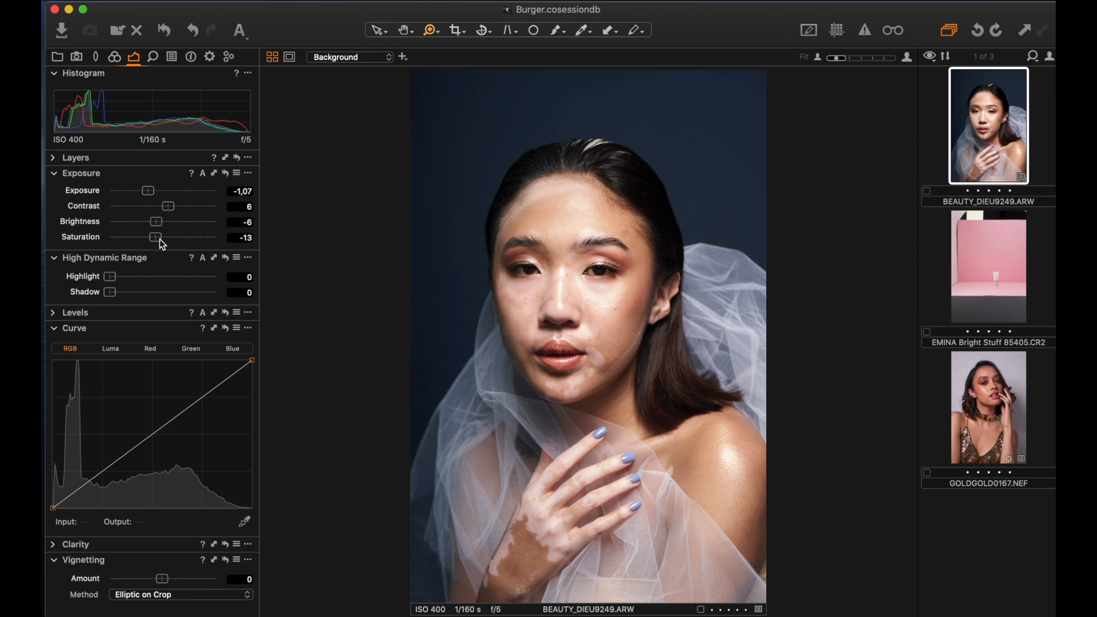
{"action": "left_click_drag", "start_coordinate": [160, 239], "coordinate": [158, 239]}
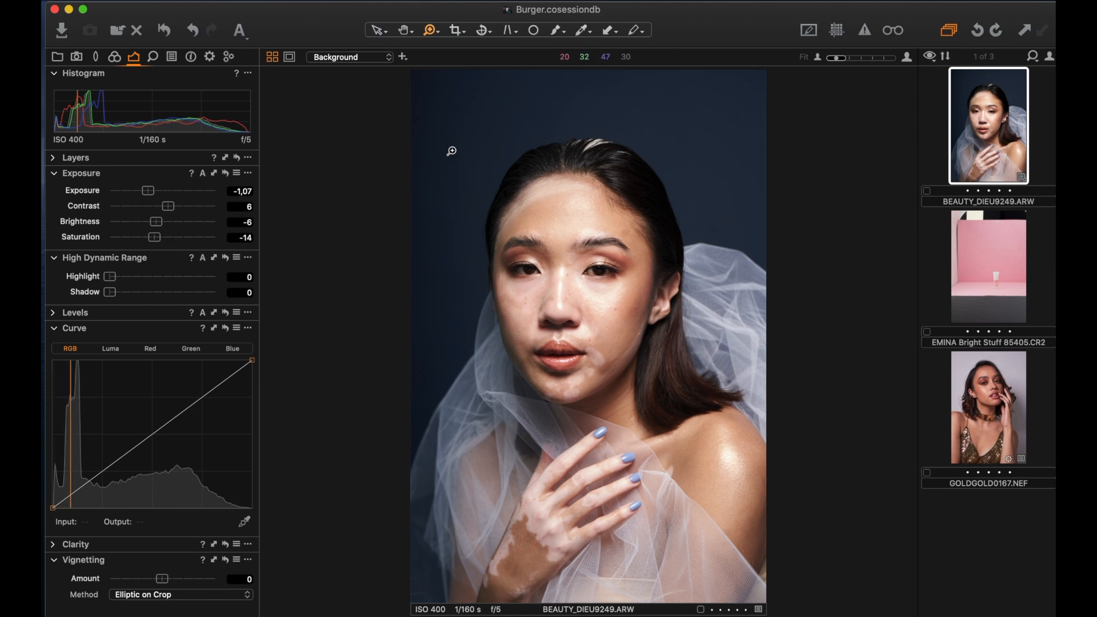
{"action": "left_click_drag", "start_coordinate": [159, 237], "coordinate": [221, 243]}
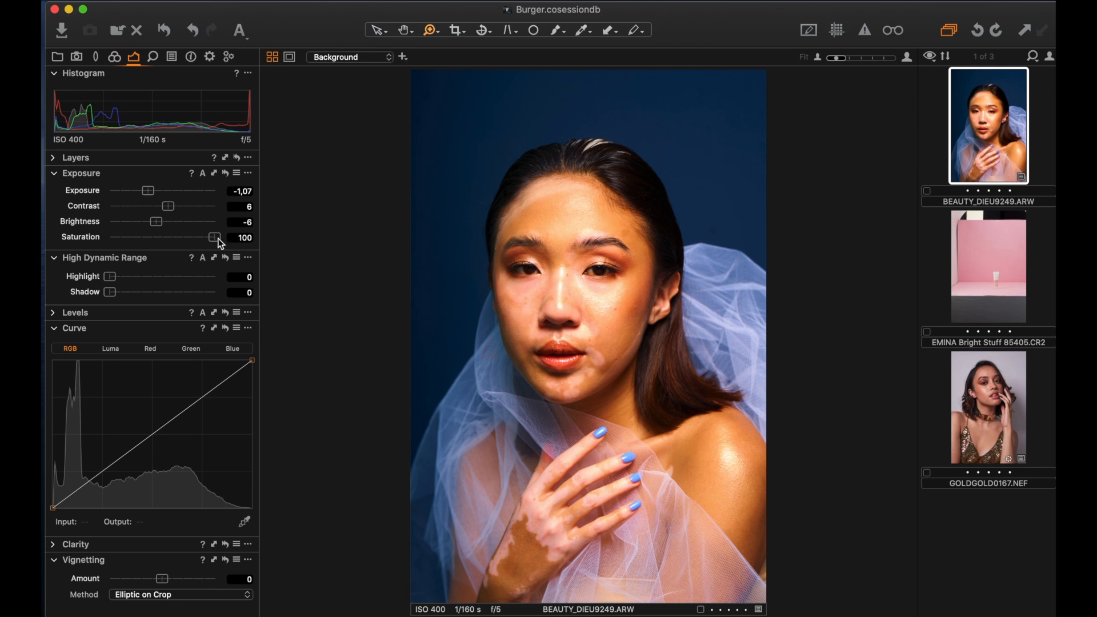
{"action": "left_click_drag", "start_coordinate": [217, 238], "coordinate": [166, 243]}
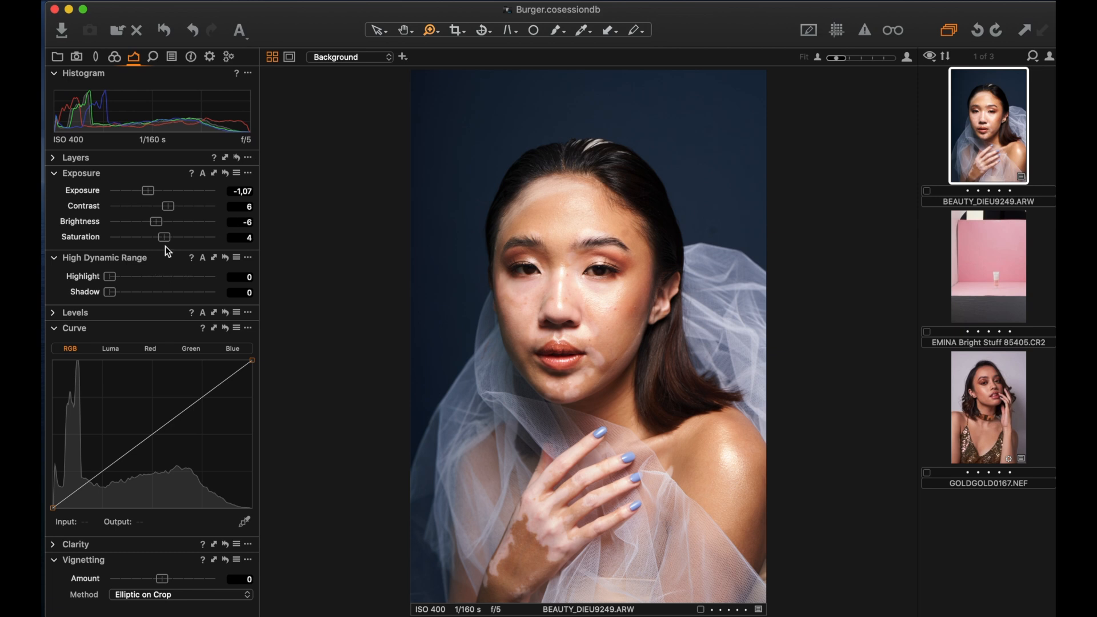
{"action": "left_click_drag", "start_coordinate": [164, 238], "coordinate": [159, 239]}
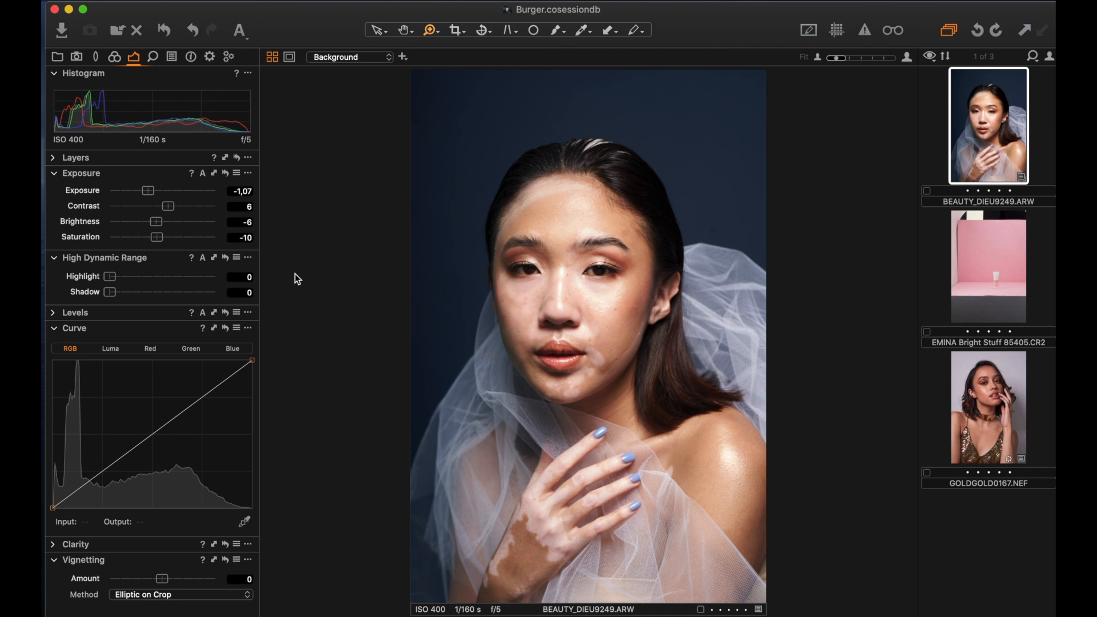
{"action": "mouse_move", "coordinate": [160, 240]}
{"action": "left_mouse_down"}
{"action": "mouse_move", "coordinate": [121, 239]}
{"action": "mouse_move", "coordinate": [159, 242]}
{"action": "left_mouse_up"}
Step: Recover the bright skin areas with a High Dynamic Range Highlight value of 27, checking the face up close
{"action": "left_click_drag", "start_coordinate": [112, 277], "coordinate": [164, 284]}
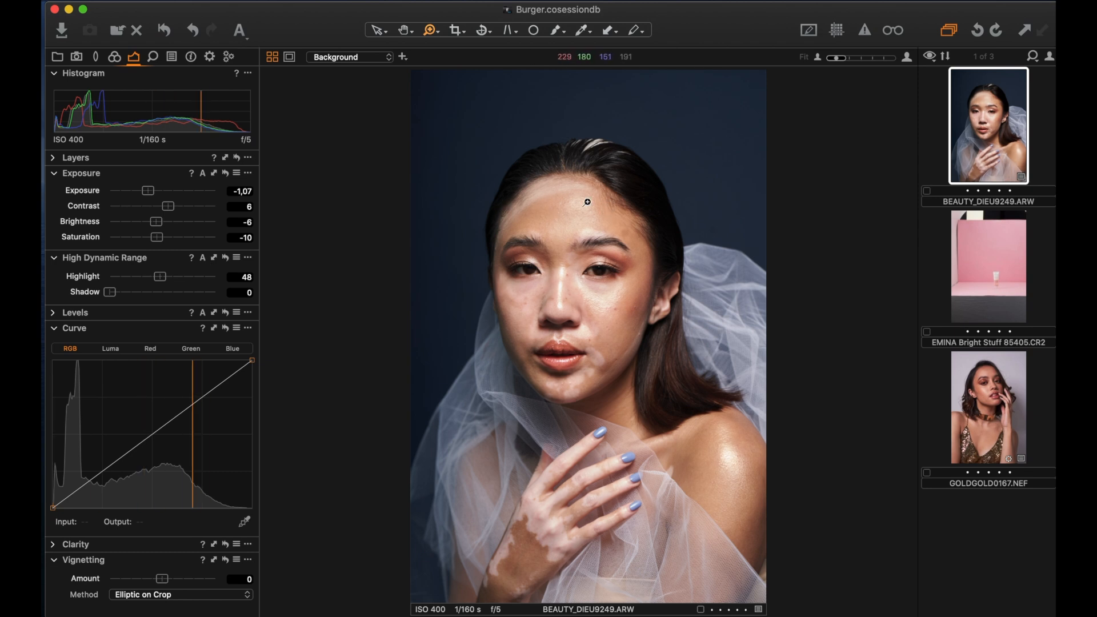
{"action": "left_click_drag", "start_coordinate": [170, 278], "coordinate": [110, 281]}
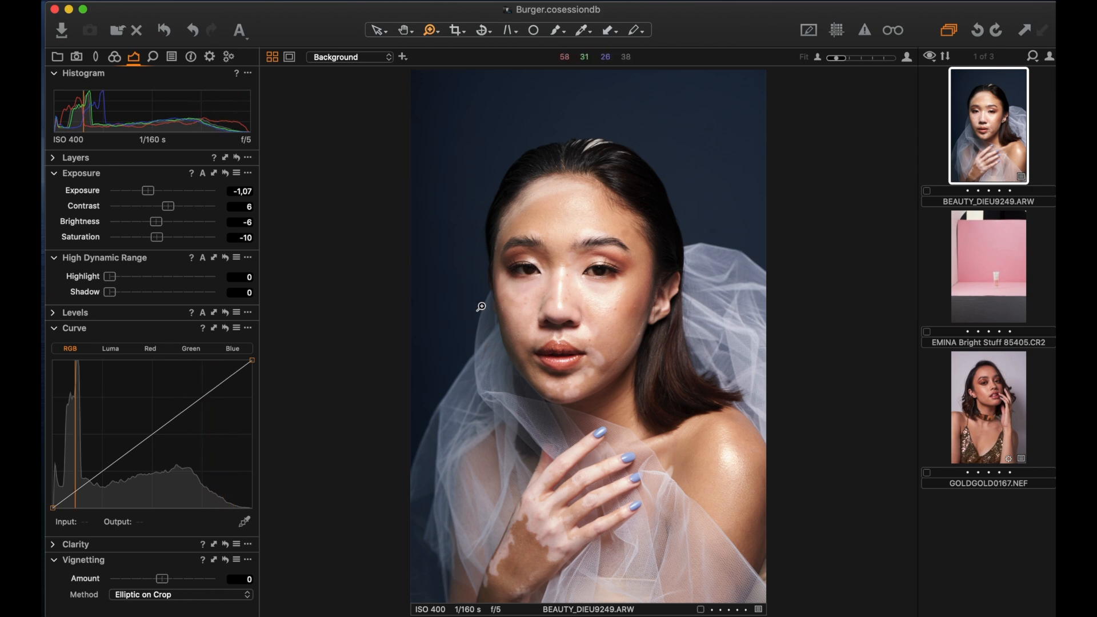
{"action": "left_click_drag", "start_coordinate": [116, 276], "coordinate": [141, 276]}
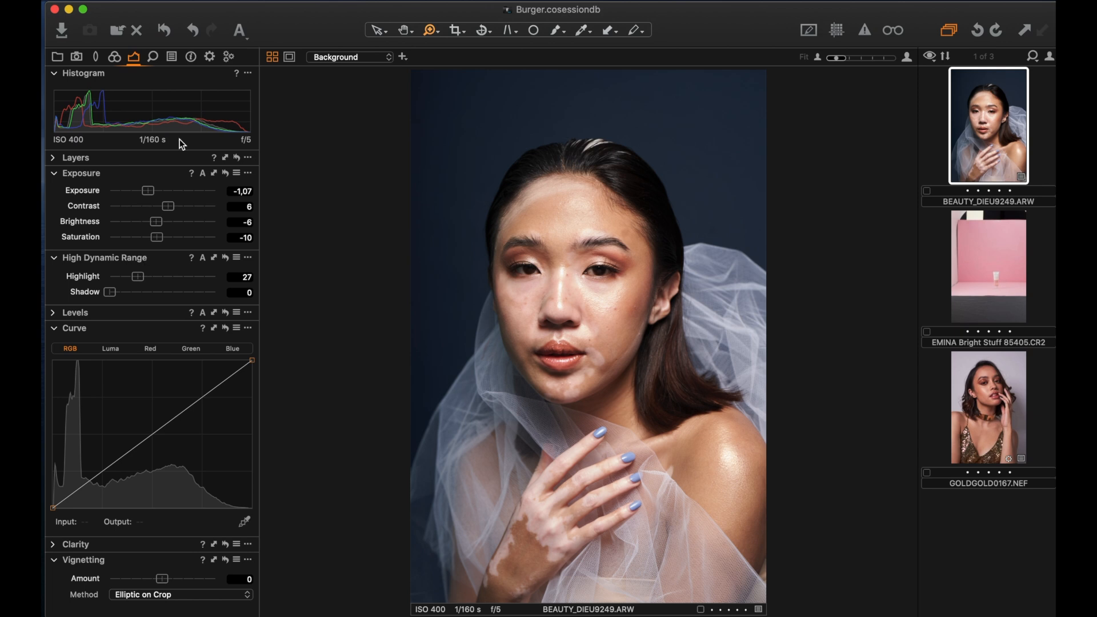
{"action": "left_click_drag", "start_coordinate": [533, 182], "coordinate": [669, 371]}
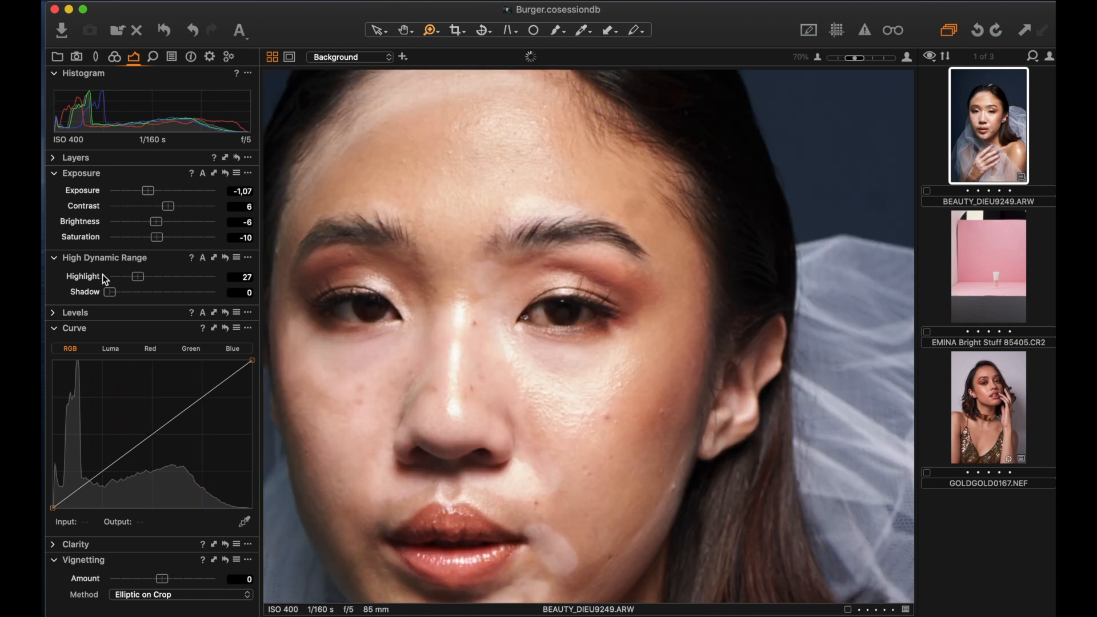
{"action": "mouse_move", "coordinate": [139, 277]}
{"action": "left_mouse_down"}
{"action": "mouse_move", "coordinate": [108, 283]}
{"action": "mouse_move", "coordinate": [147, 285]}
{"action": "left_mouse_up"}
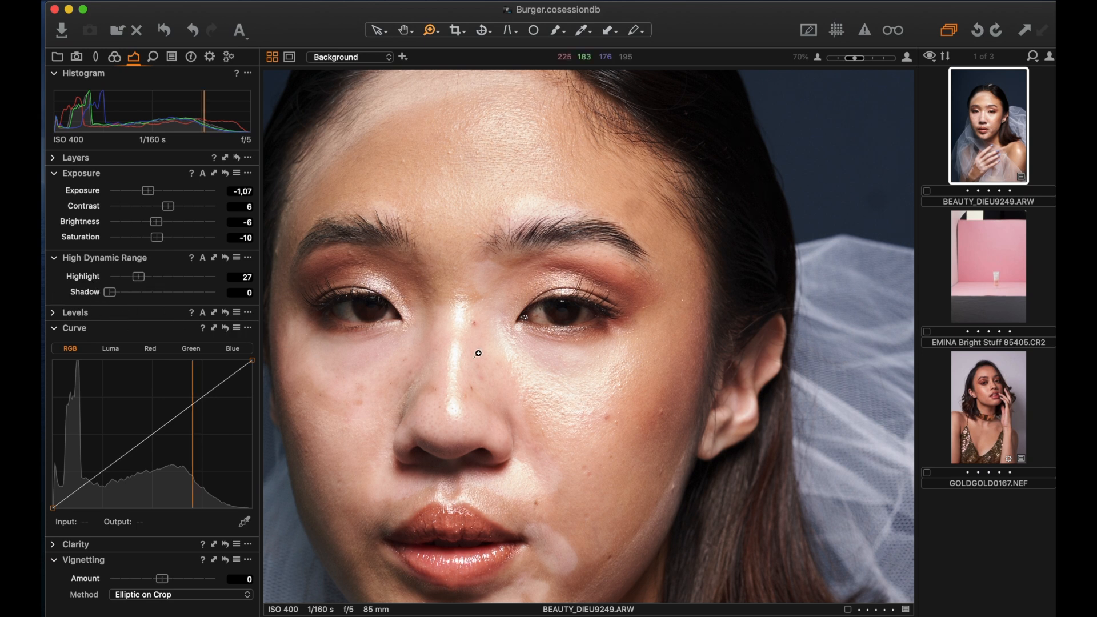
{"action": "left_click_drag", "start_coordinate": [451, 346], "coordinate": [567, 325]}
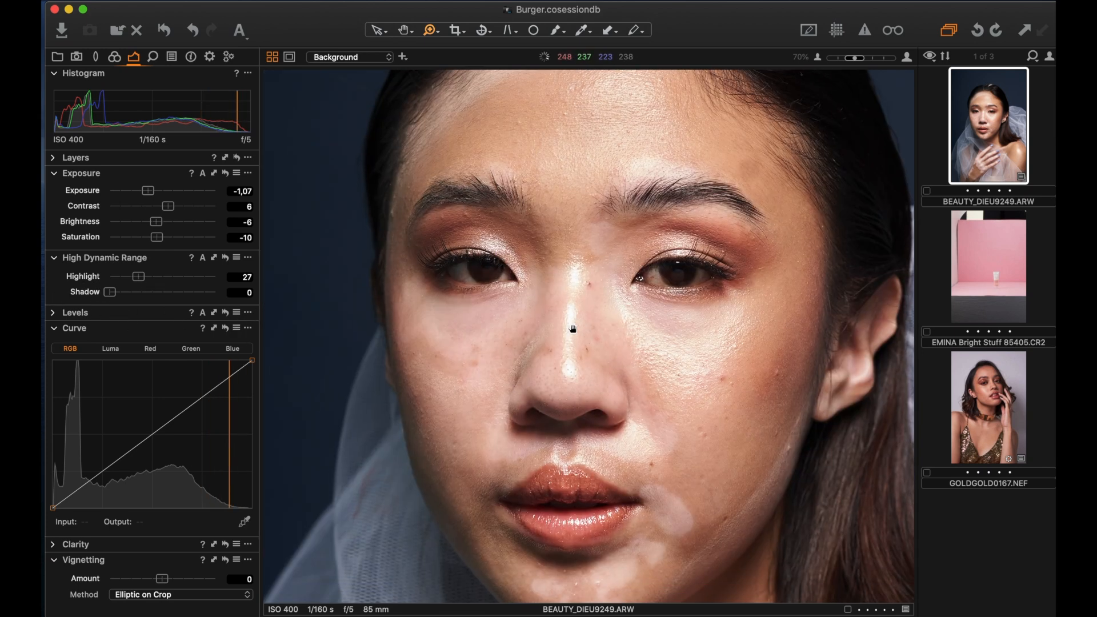
{"action": "scroll", "coordinate": [564, 326], "scroll_direction": "down", "scroll_amount": 2}
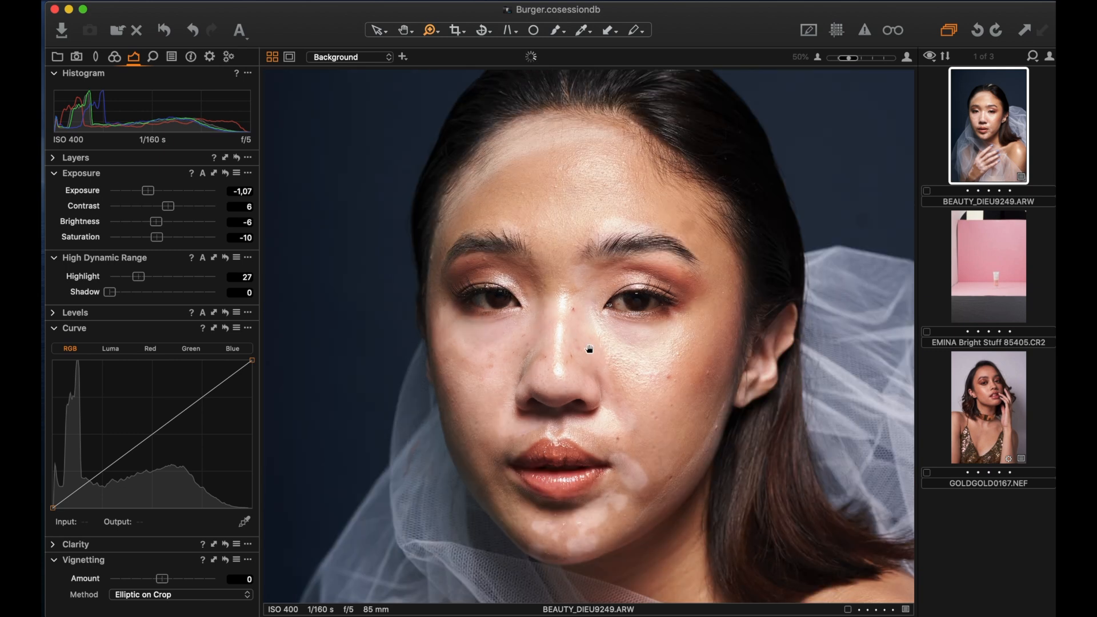
{"action": "left_click_drag", "start_coordinate": [543, 353], "coordinate": [536, 291]}
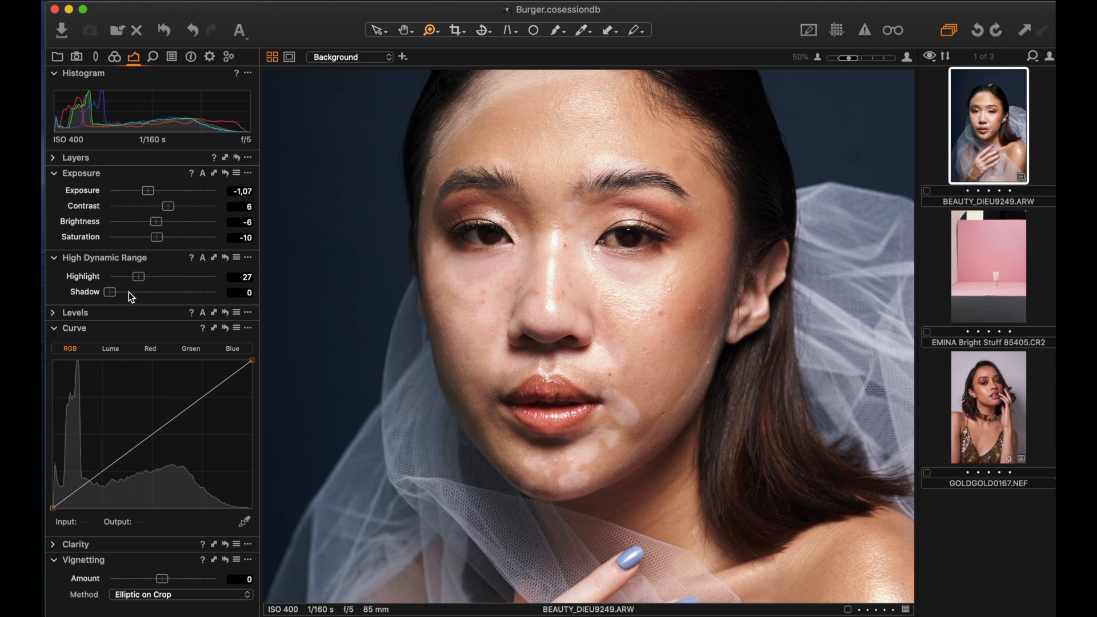
Step: Try the High Dynamic Range Shadow at about 30, checking the whole portrait, and settle on a value of 4
{"action": "left_click_drag", "start_coordinate": [112, 294], "coordinate": [143, 296]}
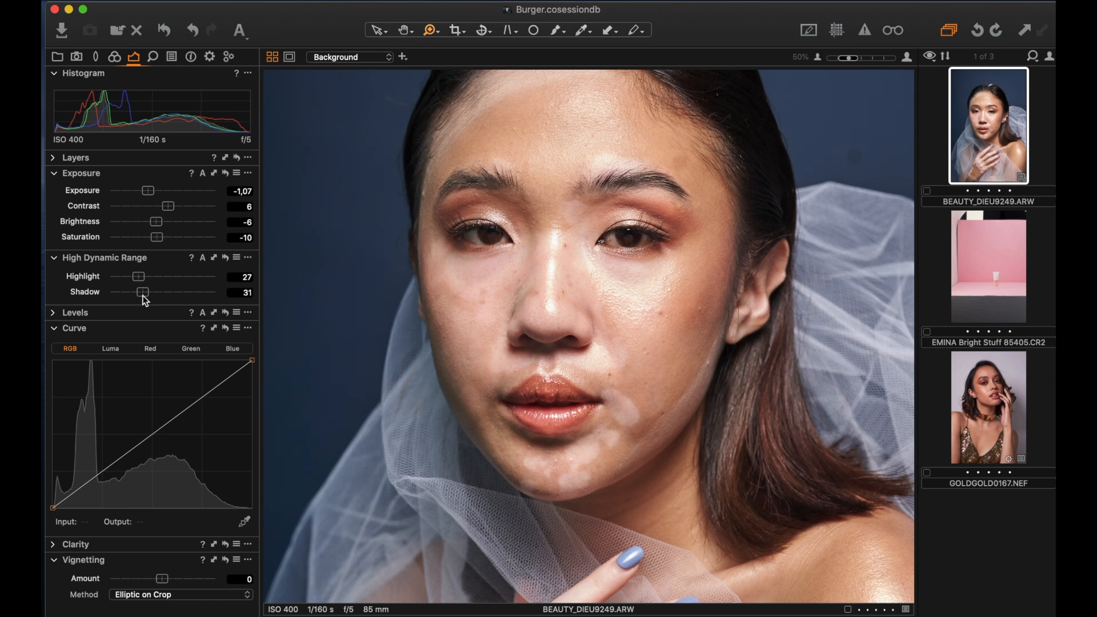
{"action": "left_click", "coordinate": [320, 320], "text": "alt"}
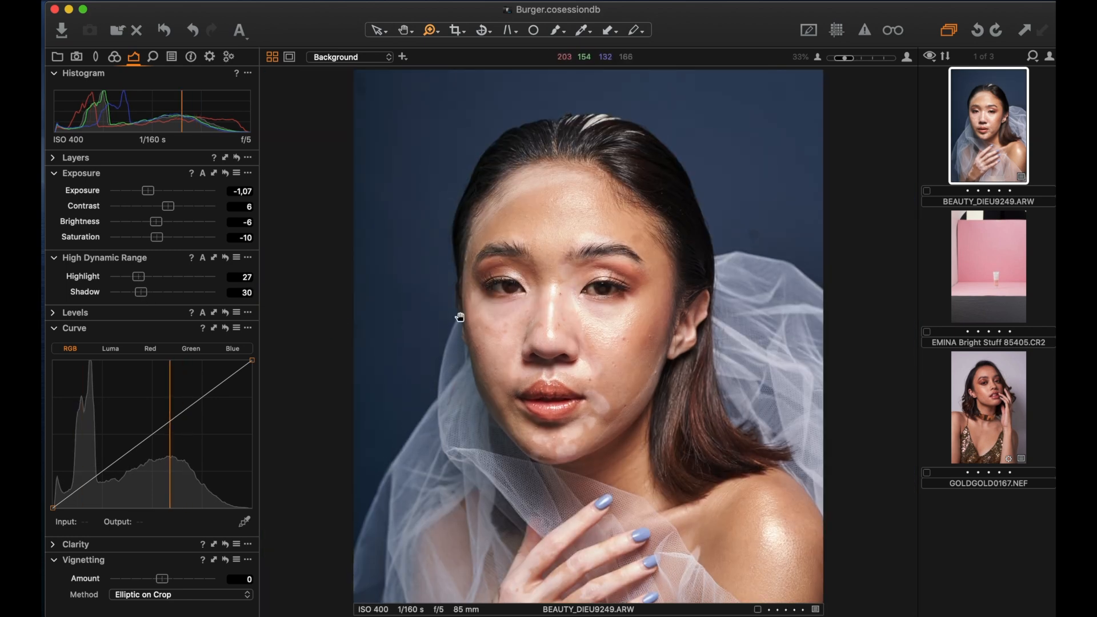
{"action": "left_click_drag", "start_coordinate": [142, 294], "coordinate": [116, 299]}
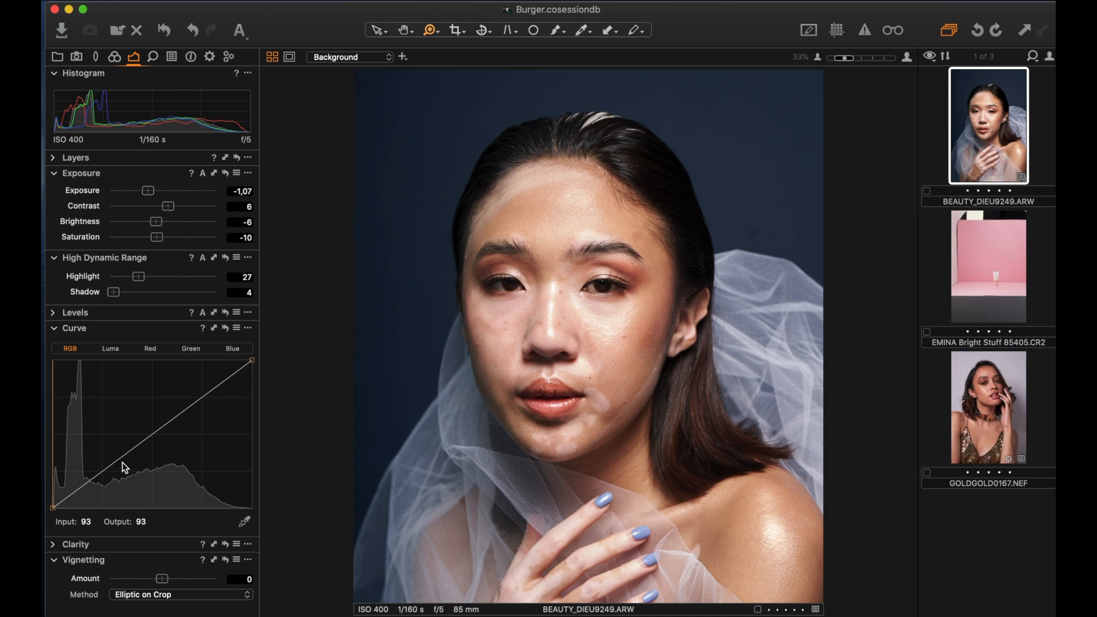
Step: Shape the RGB curve into a gentle S with a dark-tone point at input 62, output 55, and a second point in the brighter tones
{"action": "left_click", "coordinate": [103, 476]}
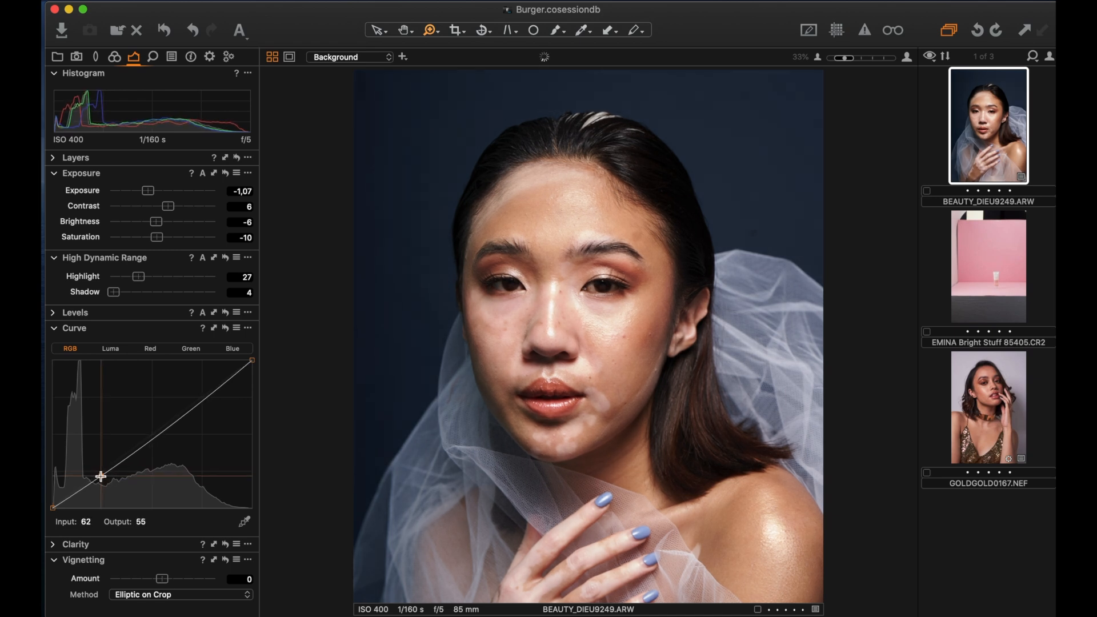
{"action": "left_click", "coordinate": [187, 408]}
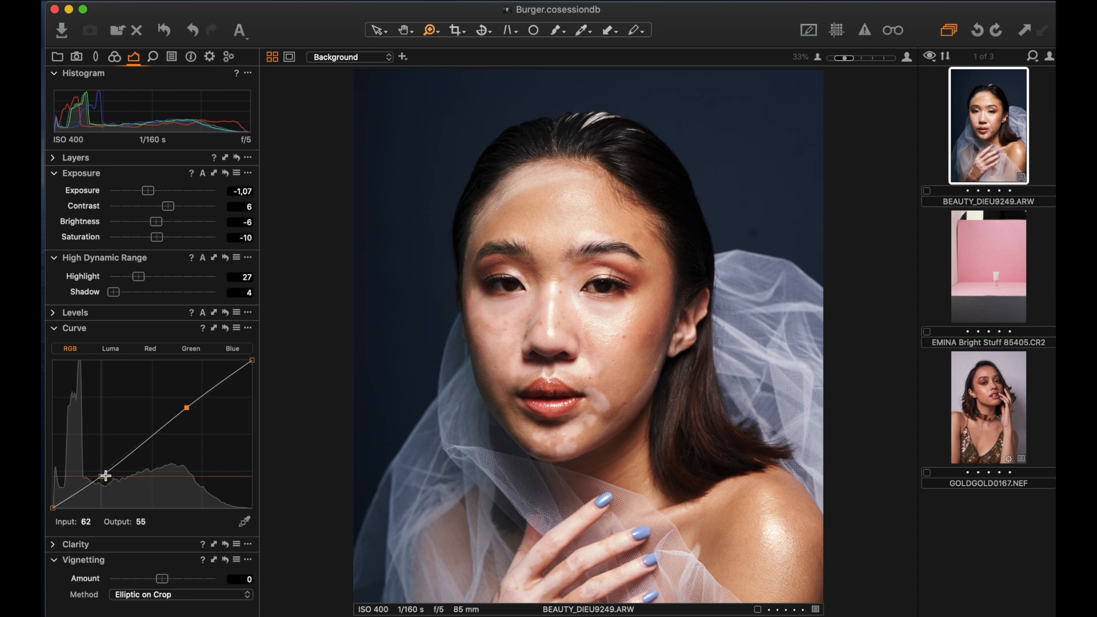
{"action": "left_click", "coordinate": [188, 406]}
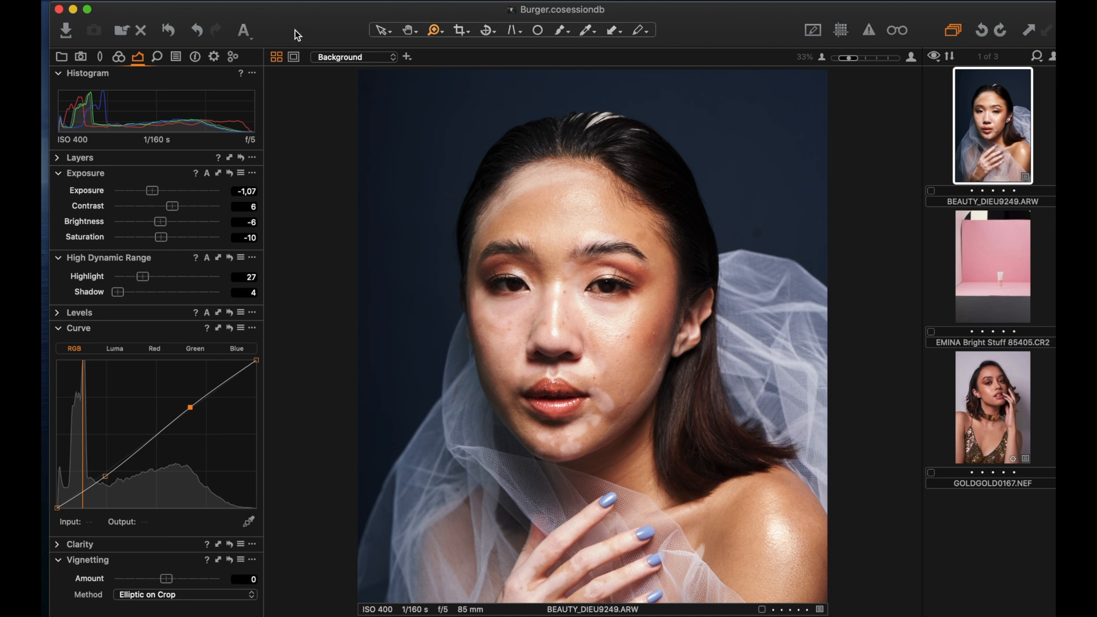
Step: Show the output settings with the TIFF recipe's details expanded, and look at its bit depth options
{"action": "left_click", "coordinate": [214, 58]}
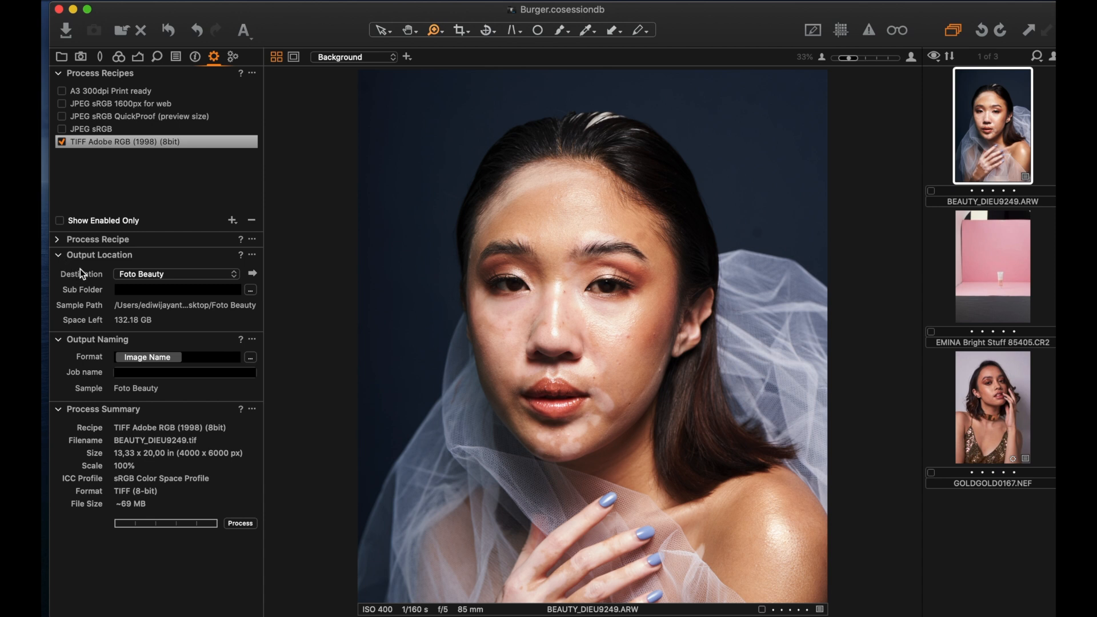
{"action": "left_click", "coordinate": [59, 241]}
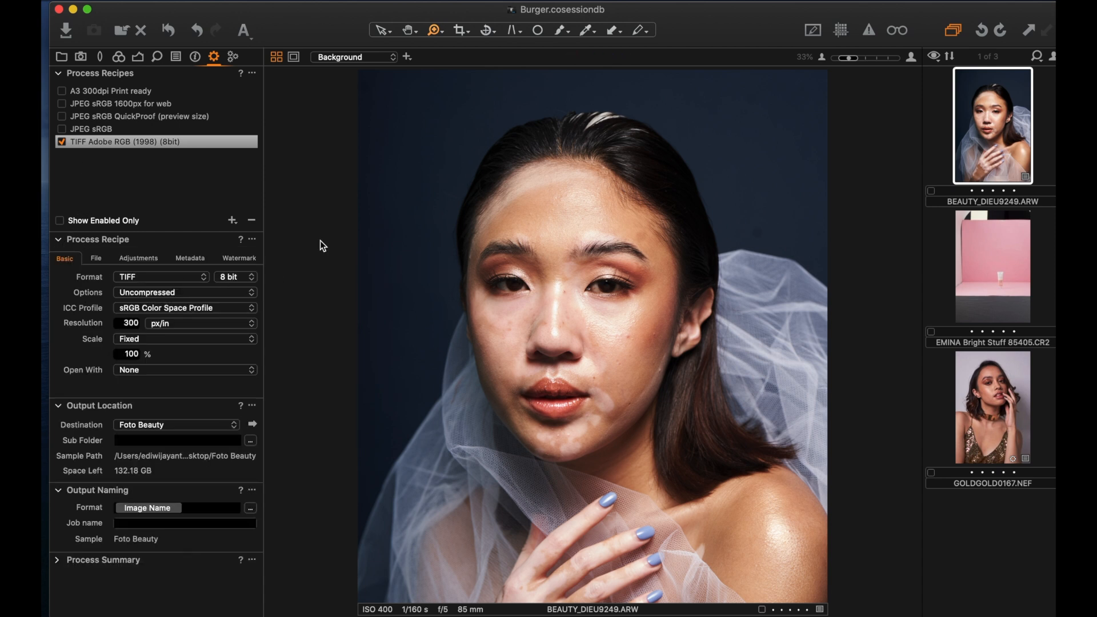
{"action": "left_click", "coordinate": [252, 278]}
{"action": "left_click", "coordinate": [252, 278]}
Step: Set the output destination to a new Desktop folder named Process Capture One
{"action": "left_click", "coordinate": [234, 428]}
{"action": "left_click", "coordinate": [199, 456]}
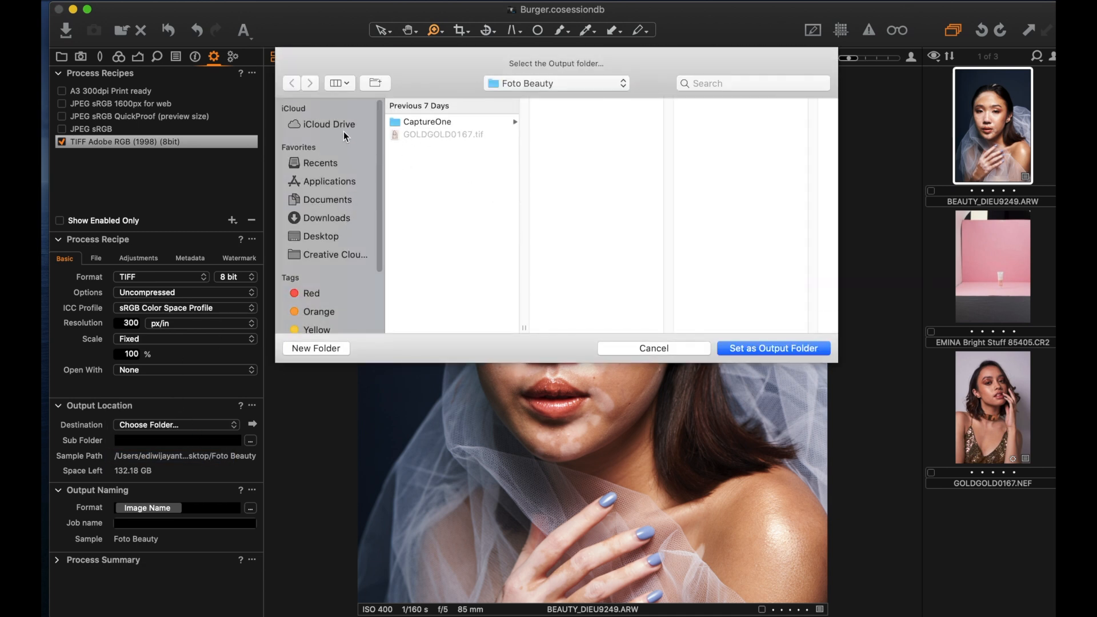
{"action": "left_click", "coordinate": [333, 238]}
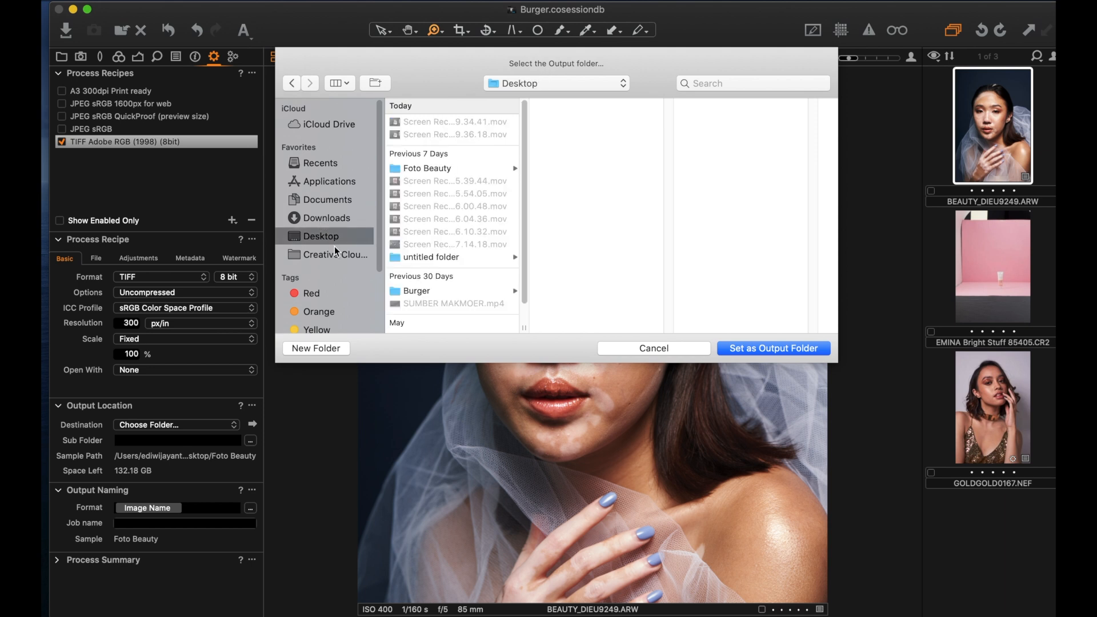
{"action": "left_click", "coordinate": [334, 348]}
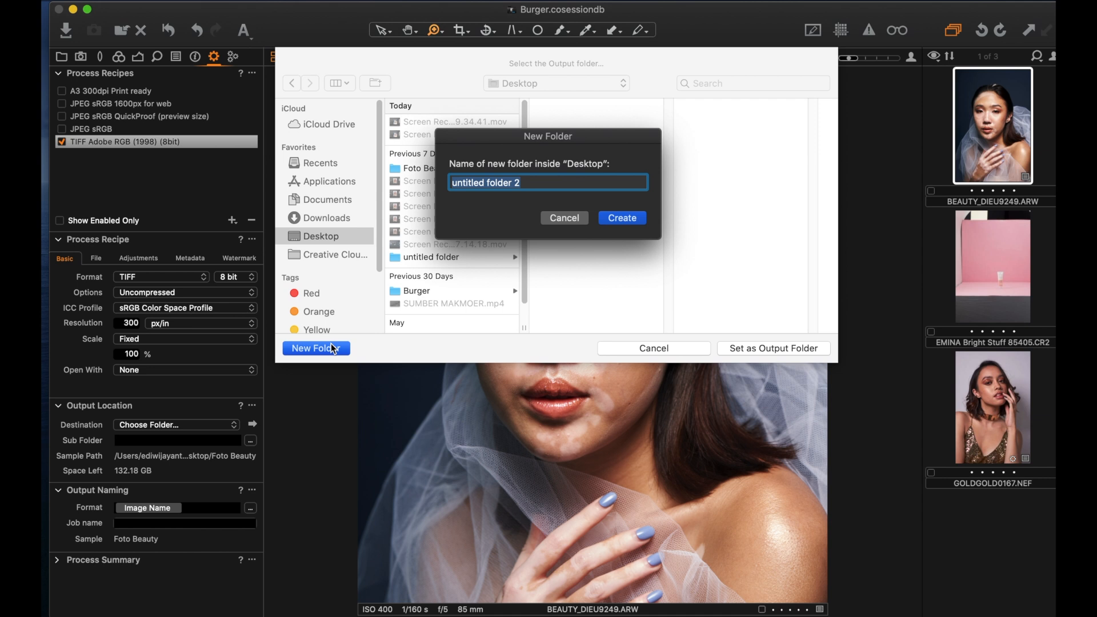
{"action": "type", "text": "P"}
{"action": "key", "text": "BackSpace"}
{"action": "type", "text": "Process Capture One"}
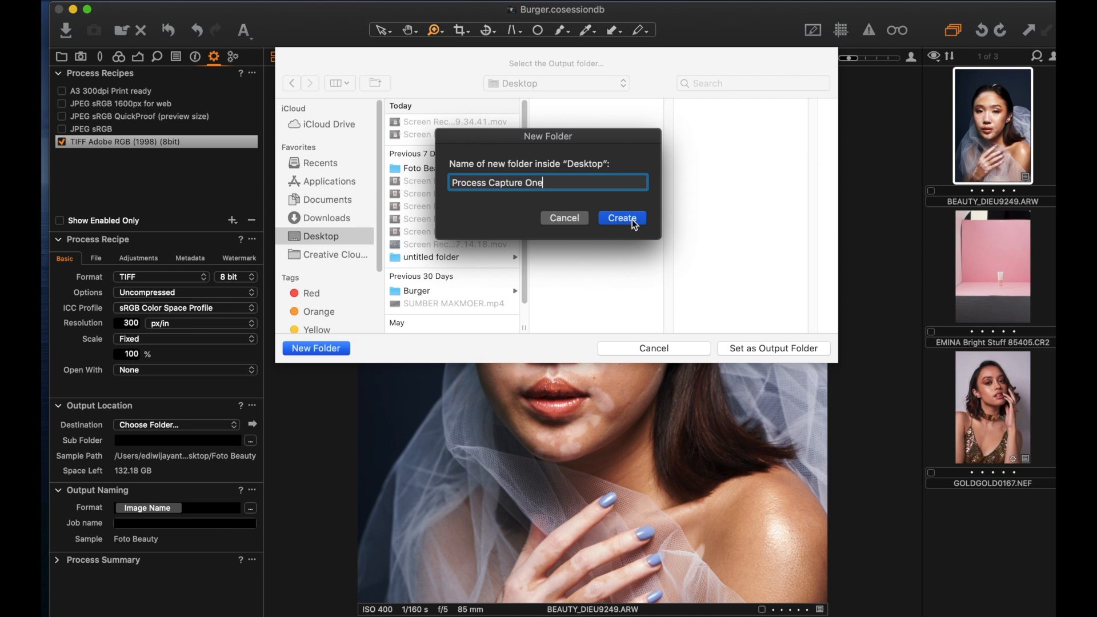
{"action": "left_click", "coordinate": [634, 222]}
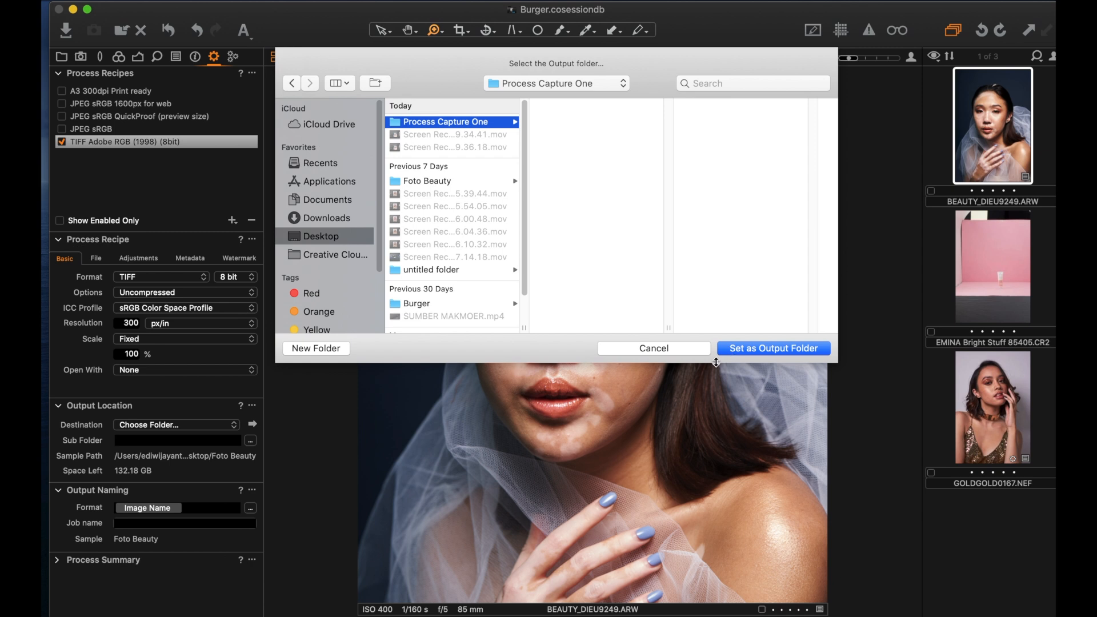
{"action": "left_click", "coordinate": [774, 350]}
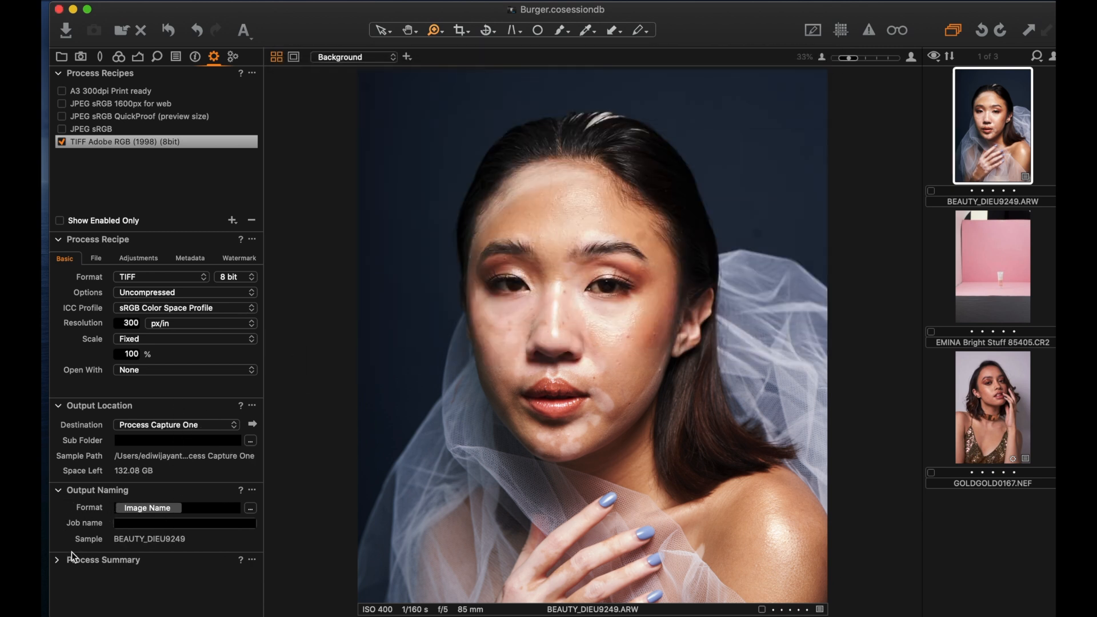
Step: Show the process summary and process the portrait with the TIFF Adobe RGB (1998) (8bit) recipe
{"action": "left_click", "coordinate": [60, 561], "text": "alt"}
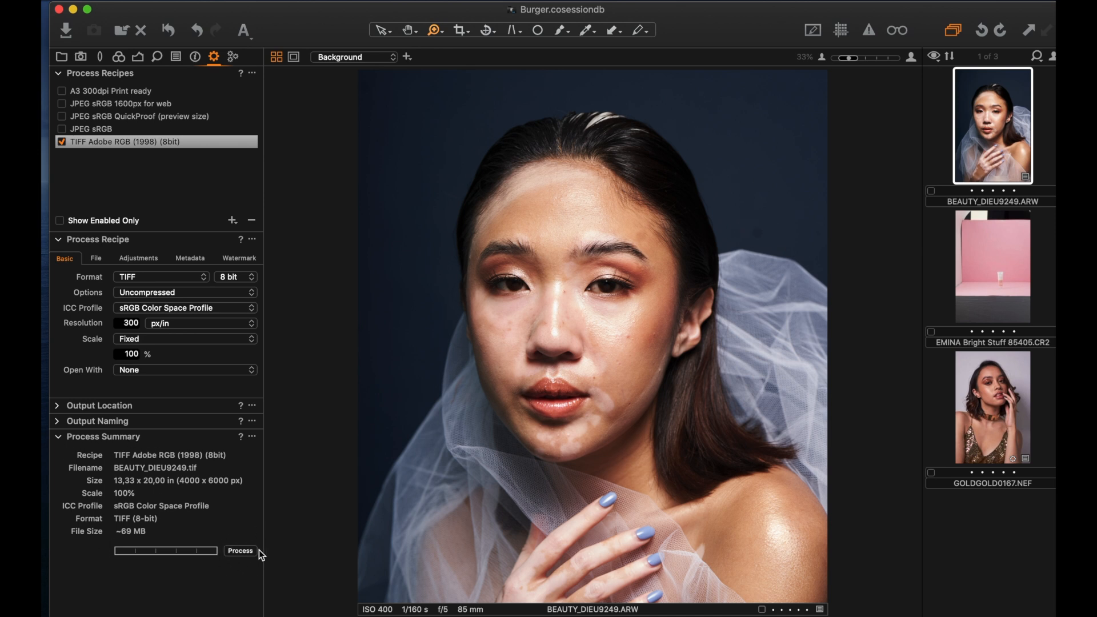
{"action": "left_click", "coordinate": [245, 551]}
Step: Reveal the macOS desktop and open the Process Capture One folder in Finder
{"action": "key", "text": "ctrl+Up"}
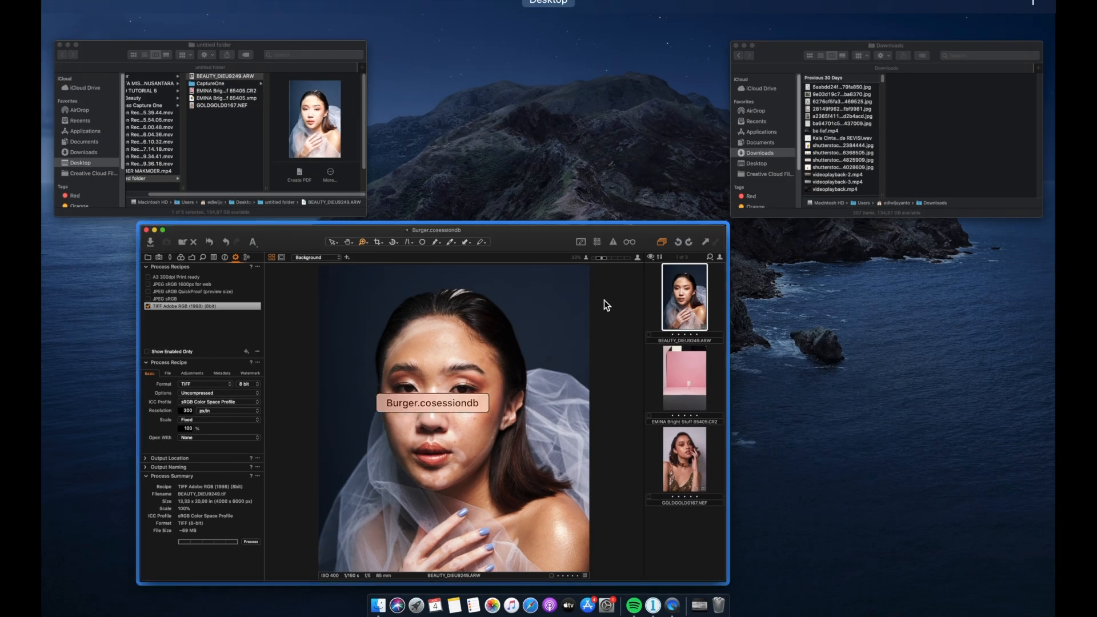
{"action": "left_click", "coordinate": [490, 136]}
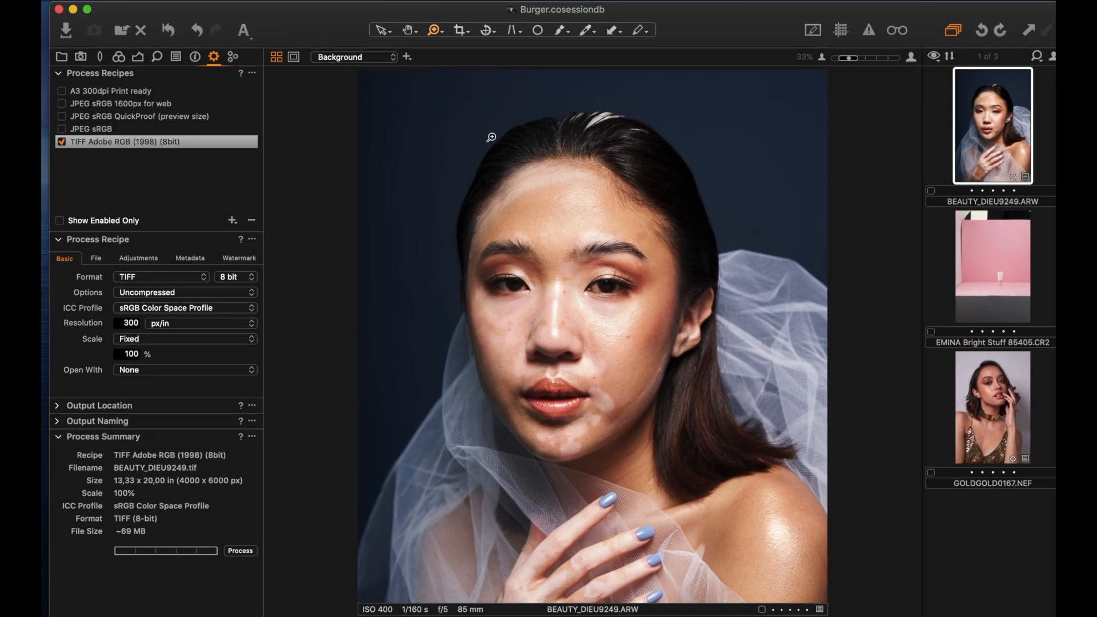
{"action": "key", "text": "F11"}
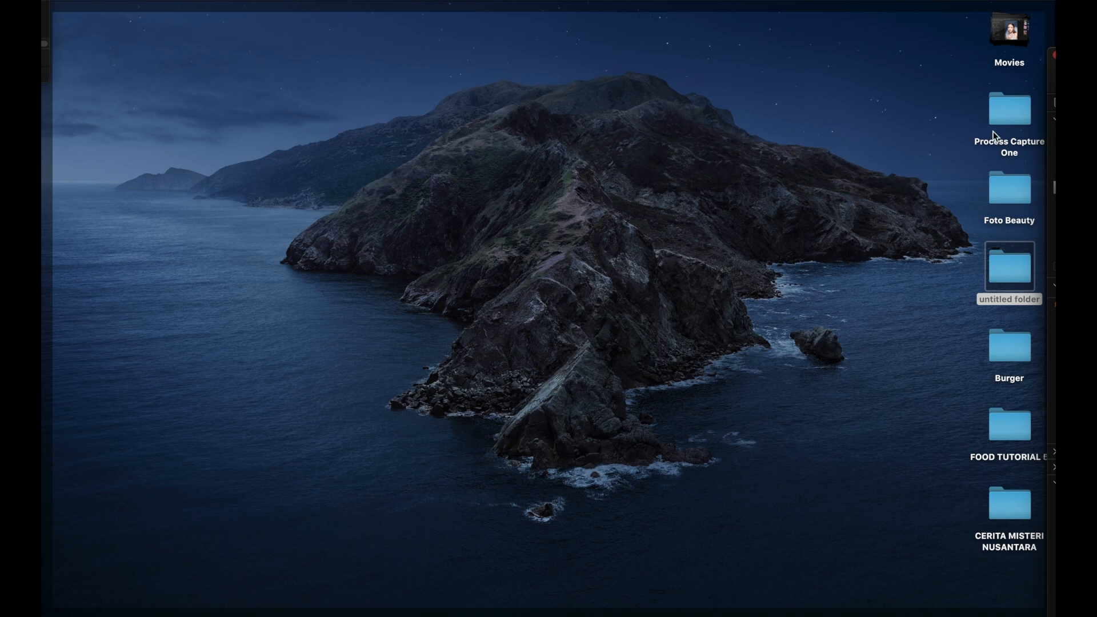
{"action": "double_click", "coordinate": [1007, 112]}
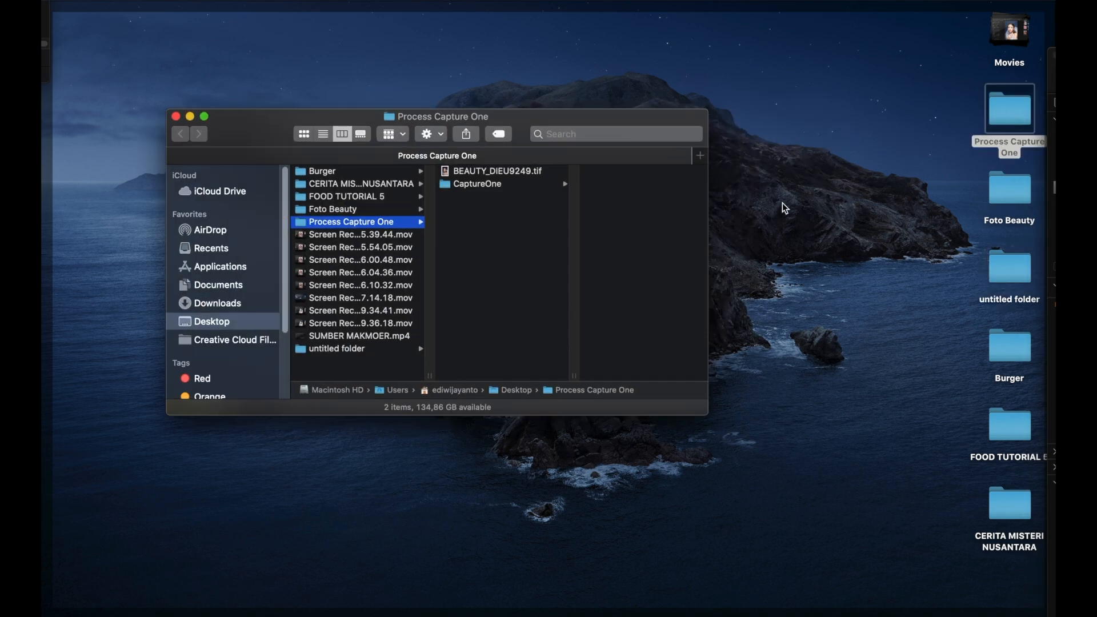
Step: Open the exported BEAUTY_DIEU9249.tif in Adobe Photoshop 2020
{"action": "left_click", "coordinate": [542, 171]}
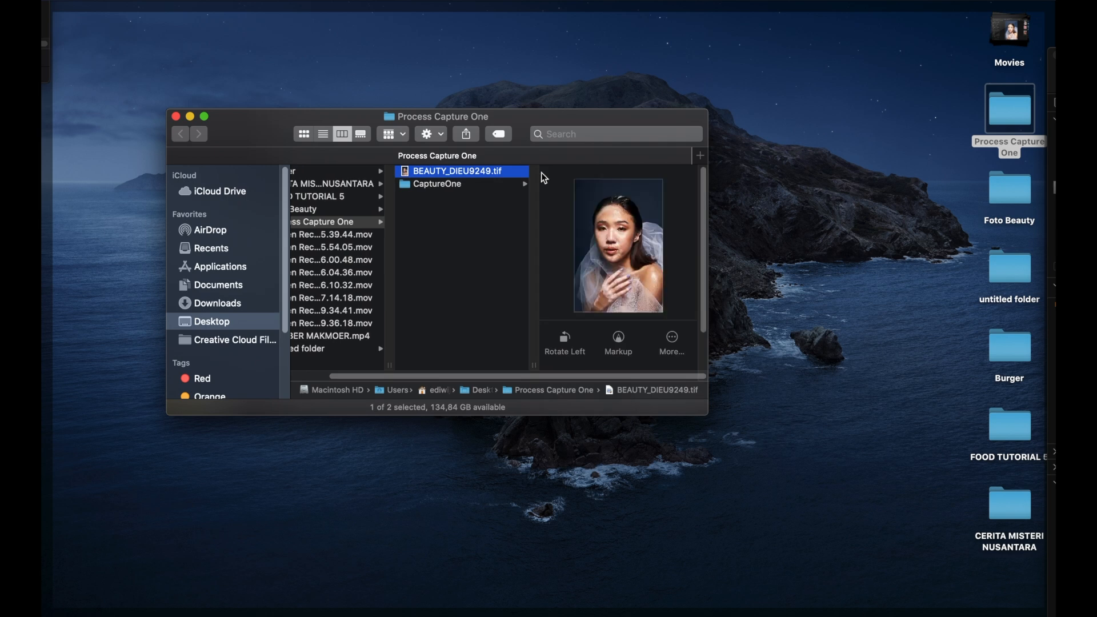
{"action": "right_click", "coordinate": [496, 173]}
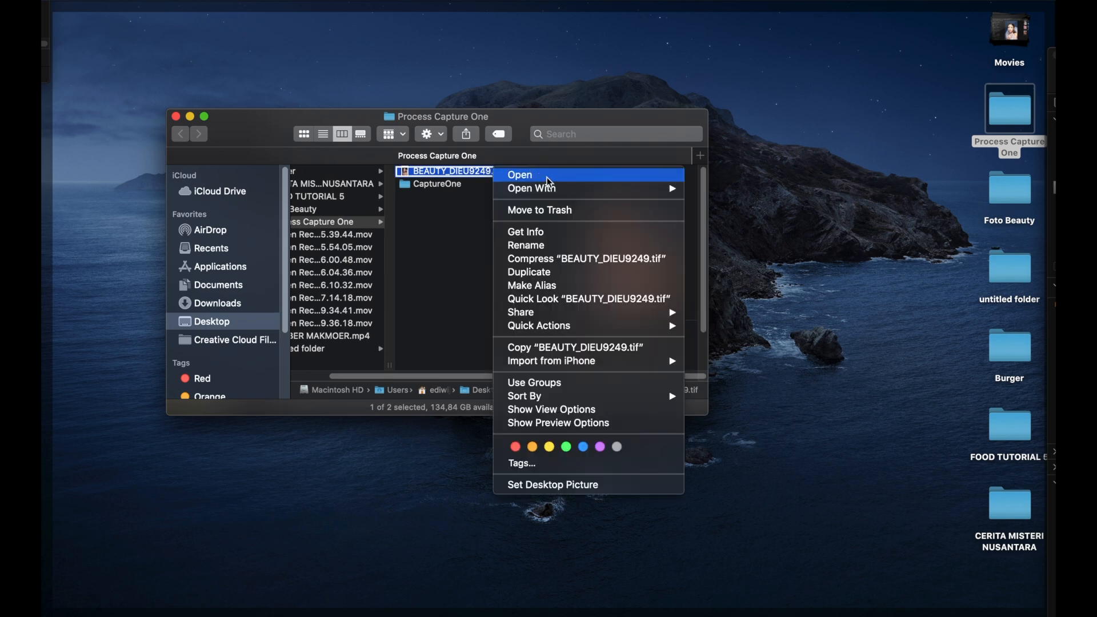
{"action": "mouse_move", "coordinate": [566, 193]}
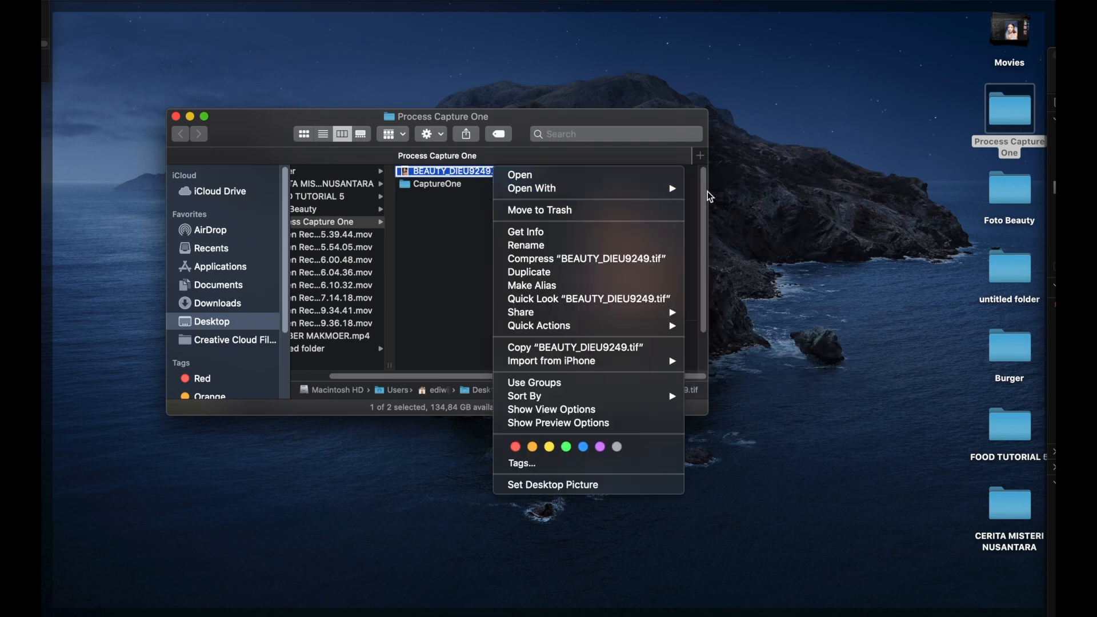
{"action": "left_click", "coordinate": [716, 226]}
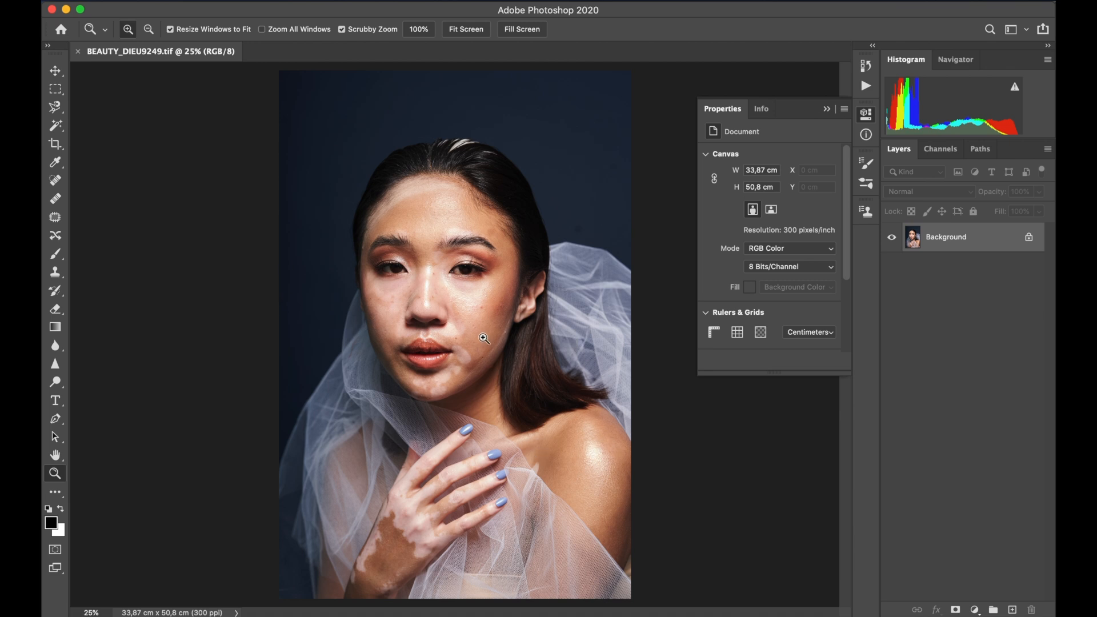
Step: Examine the skin detail and highlights on the exported portrait's face at 100%, and return to the wider view
{"action": "left_click", "coordinate": [461, 307]}
{"action": "left_click", "coordinate": [469, 303]}
{"action": "left_click", "coordinate": [470, 303]}
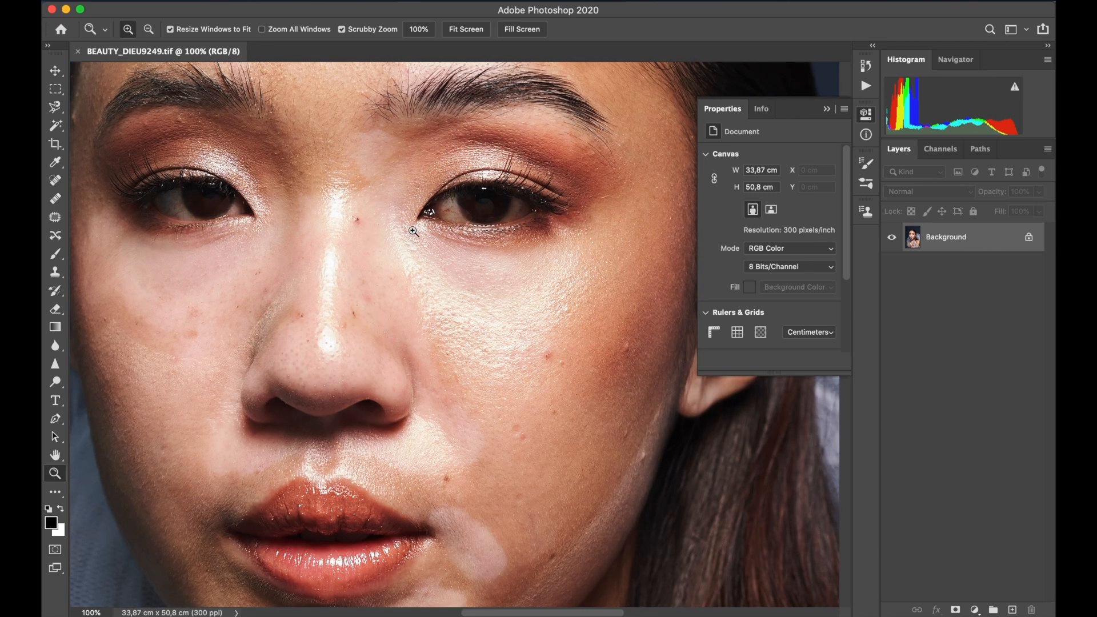
{"action": "left_click", "coordinate": [420, 241], "text": "alt"}
{"action": "left_click", "coordinate": [420, 241], "text": "alt"}
{"action": "left_click", "coordinate": [420, 240], "text": "alt"}
{"action": "left_click_drag", "start_coordinate": [399, 223], "coordinate": [387, 185]}
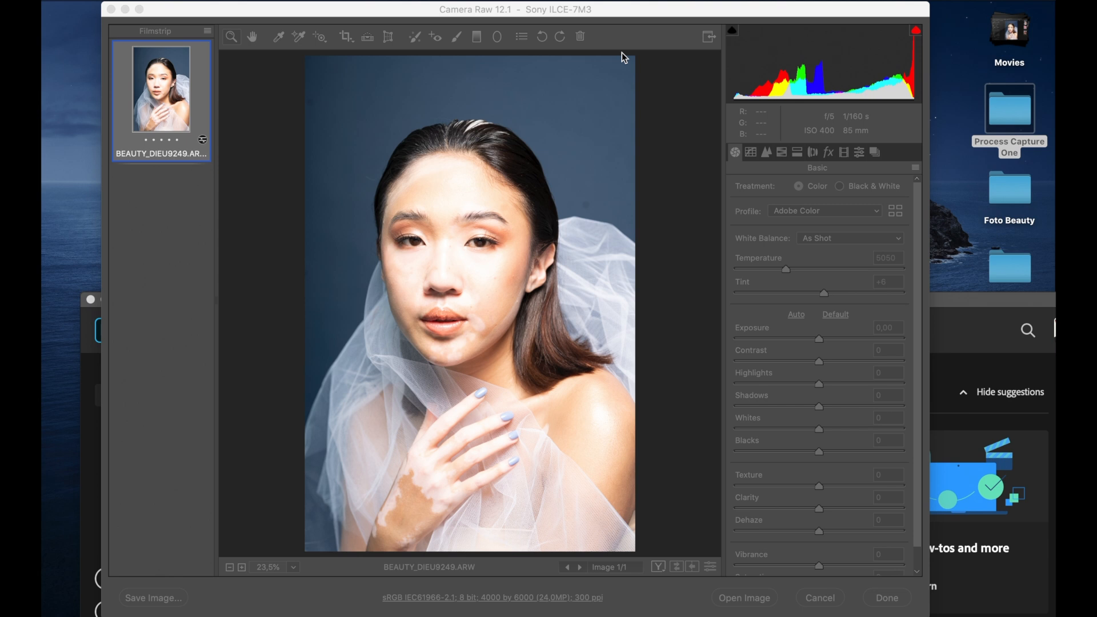
Step: In the Camera Raw window, set the raw portrait's Exposure to -1,25, and try Contrast at -3 before returning it to 0
{"action": "left_click", "coordinate": [613, 13]}
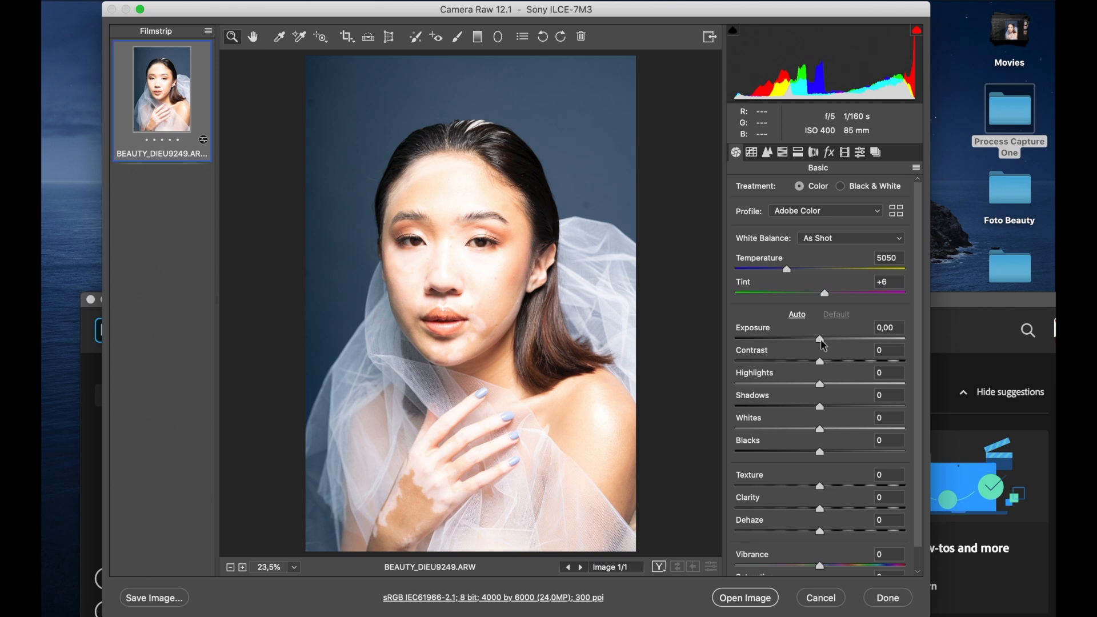
{"action": "left_click_drag", "start_coordinate": [821, 339], "coordinate": [800, 341]}
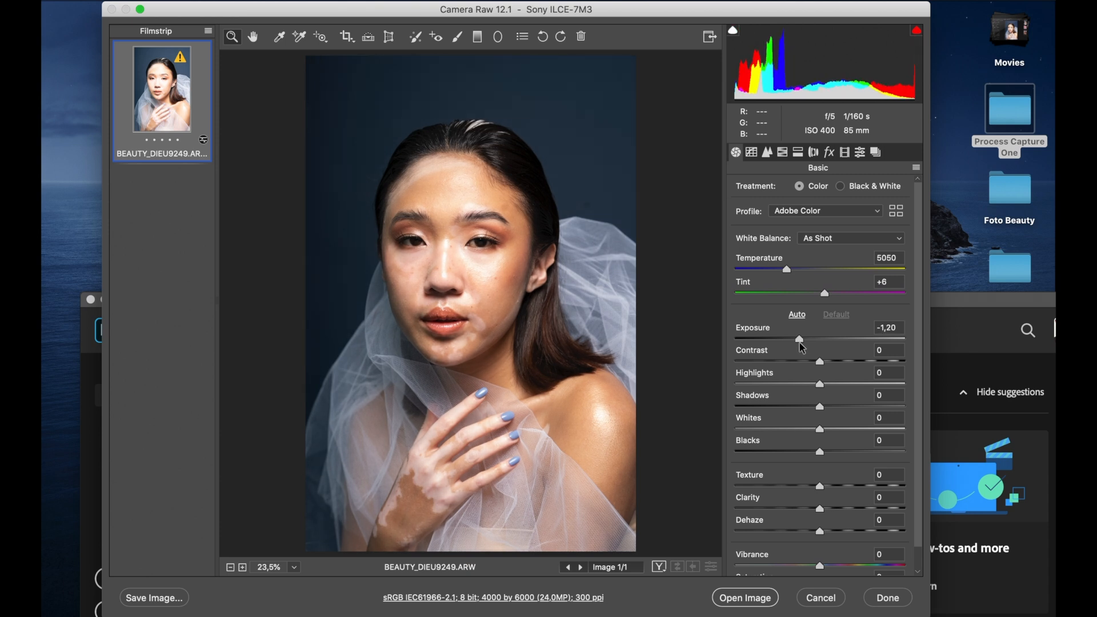
{"action": "left_click_drag", "start_coordinate": [800, 341], "coordinate": [801, 346]}
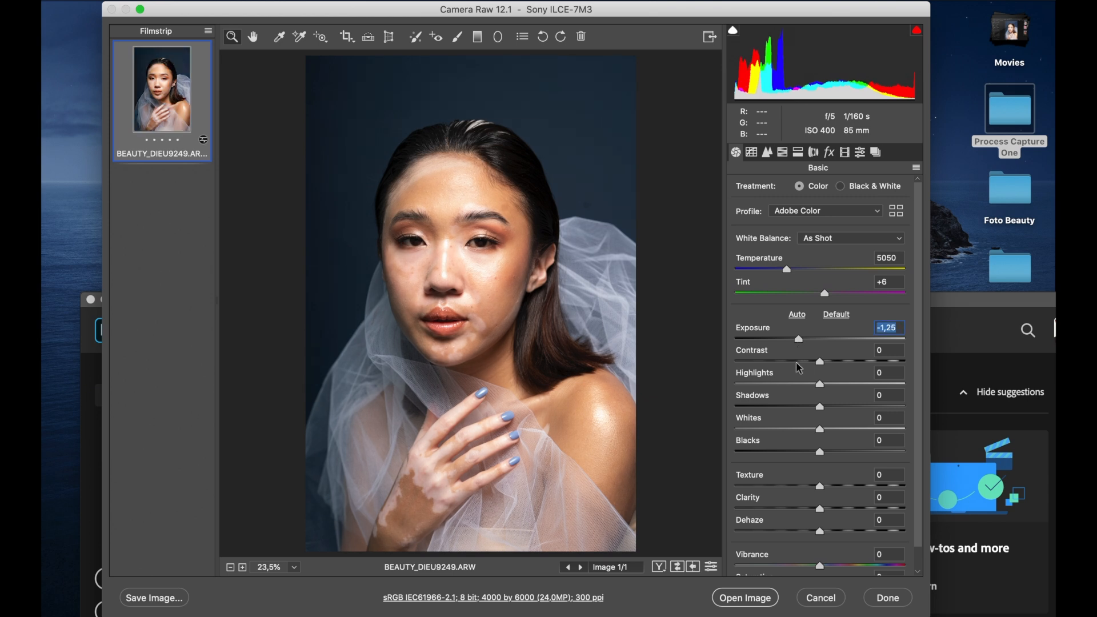
{"action": "left_click_drag", "start_coordinate": [820, 362], "coordinate": [818, 365]}
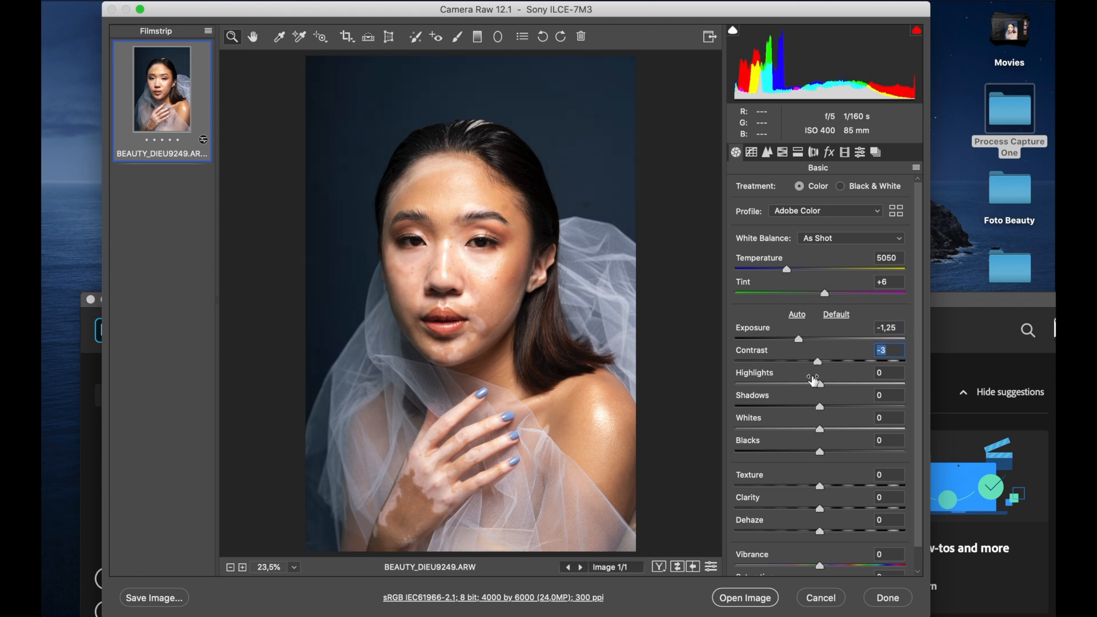
{"action": "type", "text": "0"}
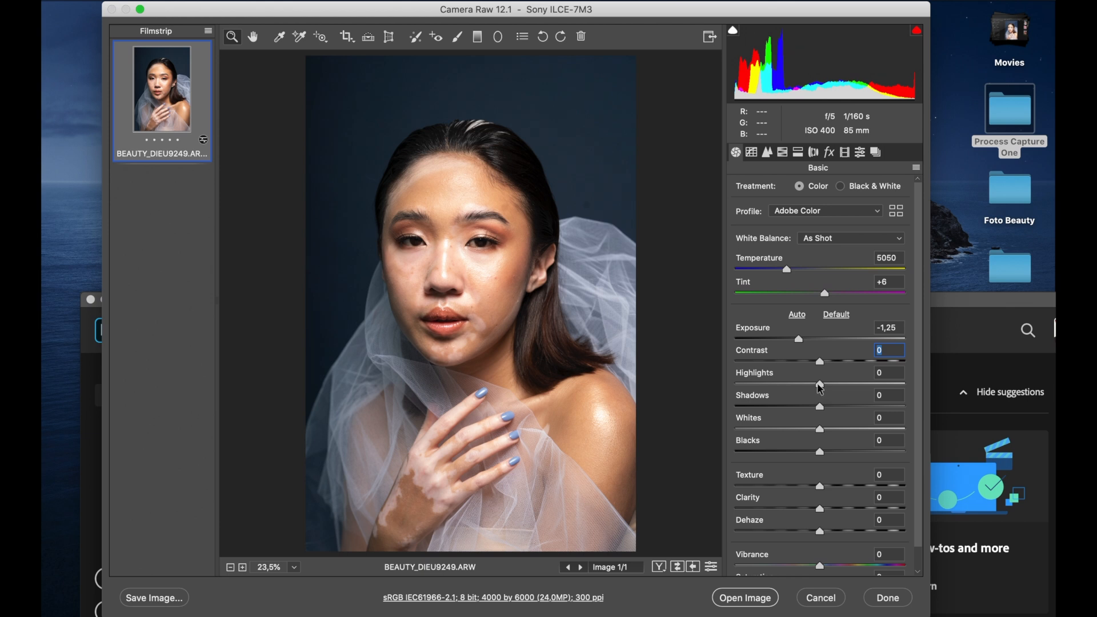
Step: Try the Highlights at +33, settle on -25 to recover the bright skin, and raise the Shadows to +5
{"action": "left_click_drag", "start_coordinate": [820, 389], "coordinate": [848, 389]}
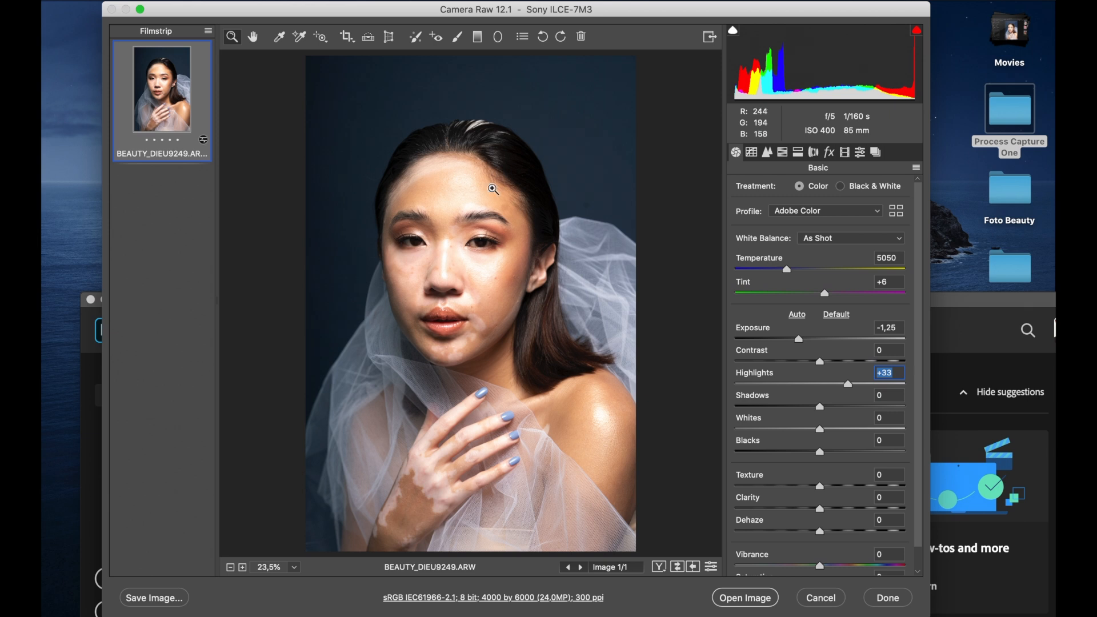
{"action": "type", "text": "0"}
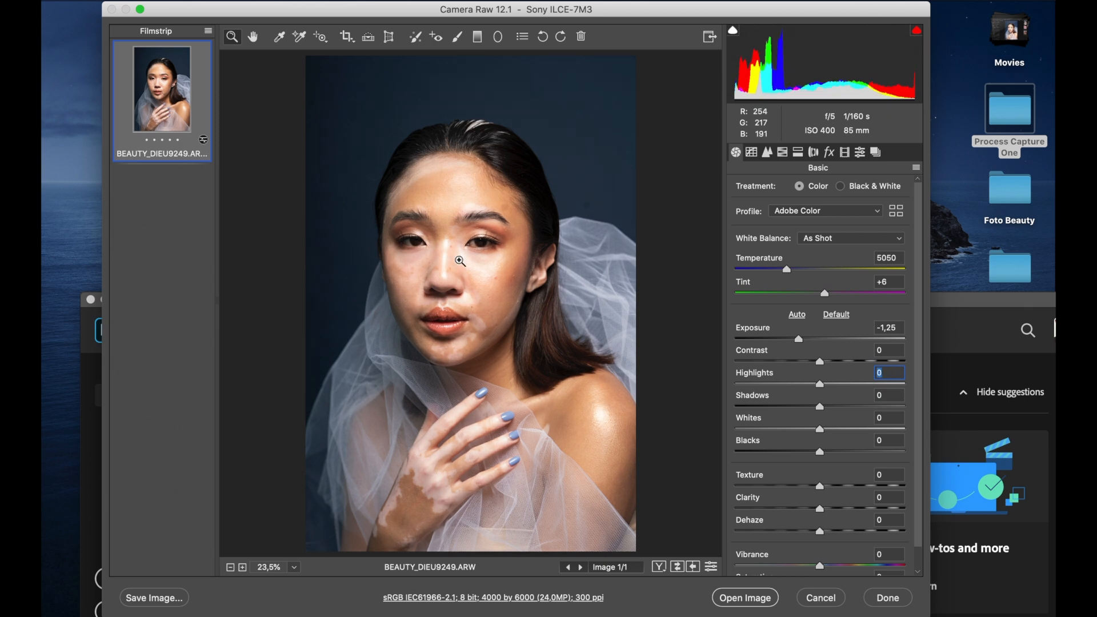
{"action": "left_click_drag", "start_coordinate": [824, 388], "coordinate": [801, 389]}
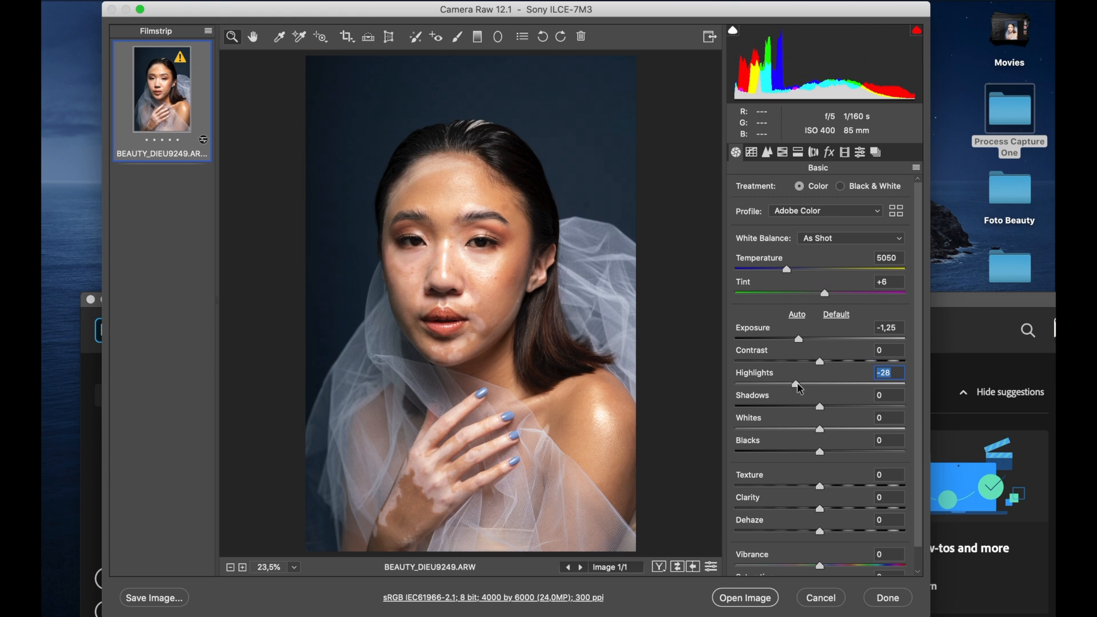
{"action": "left_click_drag", "start_coordinate": [799, 388], "coordinate": [803, 391]}
{"action": "mouse_move", "coordinate": [821, 410]}
{"action": "left_mouse_down"}
{"action": "mouse_move", "coordinate": [841, 416]}
{"action": "mouse_move", "coordinate": [817, 410]}
{"action": "mouse_move", "coordinate": [826, 417]}
{"action": "left_mouse_up"}
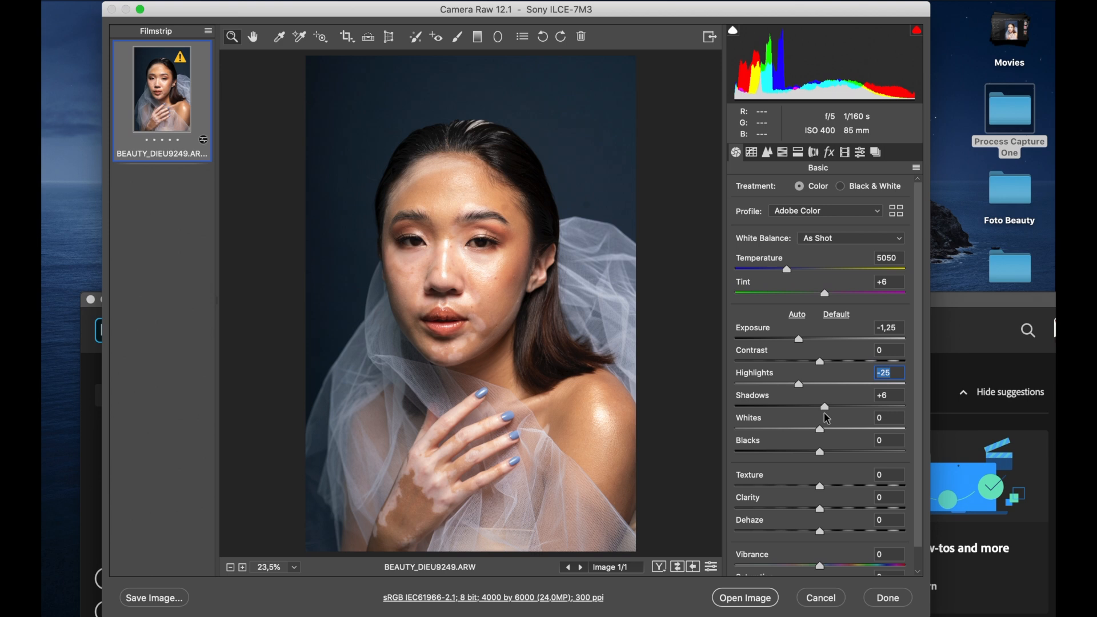
{"action": "left_click", "coordinate": [824, 411]}
Step: Try brightening the Whites, reset them to 0, and lower the Blacks to -6
{"action": "left_click_drag", "start_coordinate": [821, 434], "coordinate": [844, 436]}
{"action": "type", "text": "0"}
{"action": "mouse_move", "coordinate": [820, 454]}
{"action": "left_mouse_down"}
{"action": "mouse_move", "coordinate": [802, 454]}
{"action": "mouse_move", "coordinate": [814, 454]}
{"action": "left_mouse_up"}
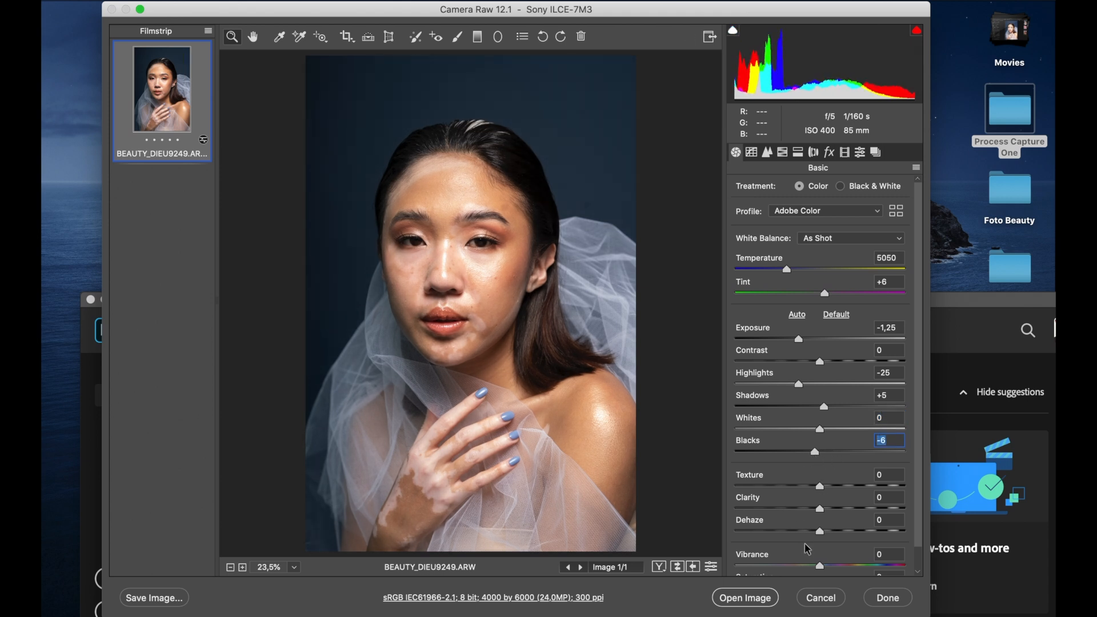
Step: In the HSL Saturation adjustments, try the Oranges at +100 and return them to 0
{"action": "left_click", "coordinate": [783, 152]}
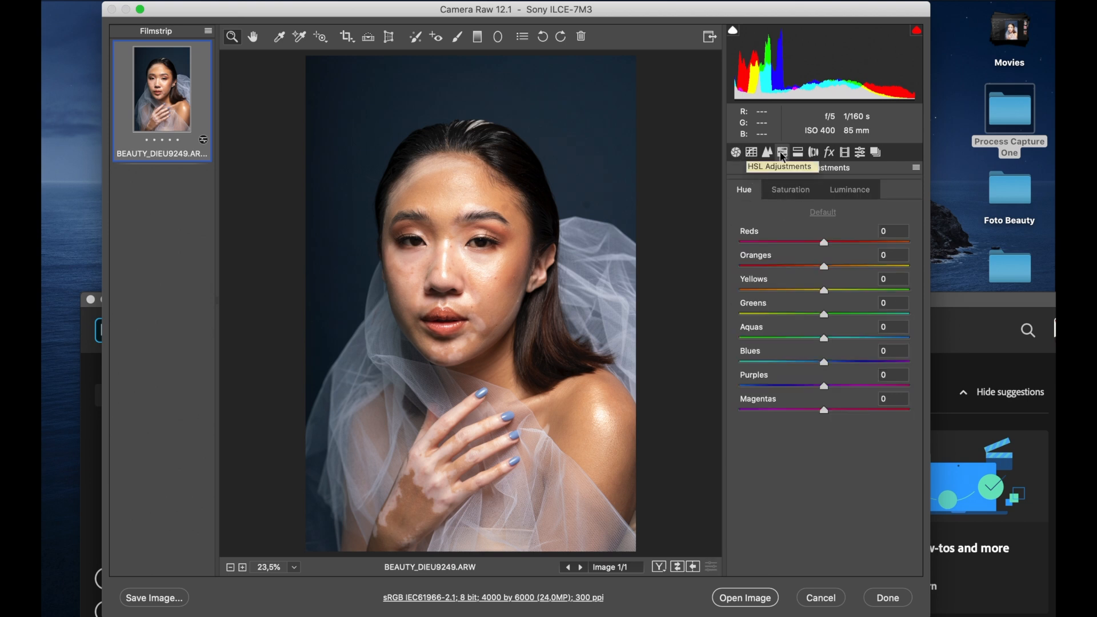
{"action": "left_click", "coordinate": [791, 193]}
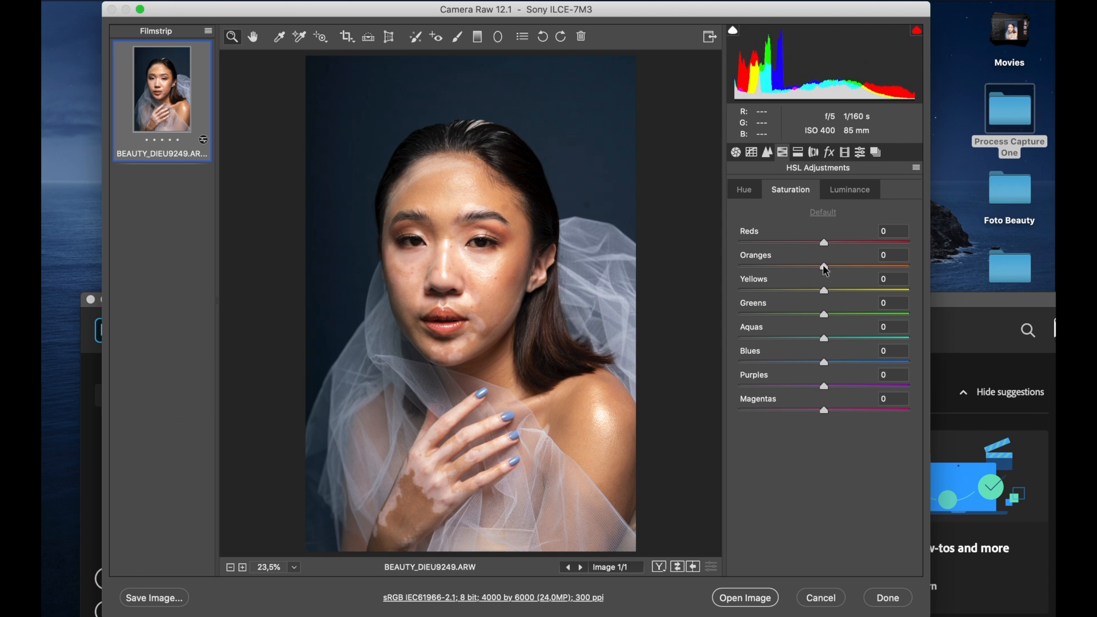
{"action": "mouse_move", "coordinate": [826, 270]}
{"action": "left_mouse_down"}
{"action": "mouse_move", "coordinate": [816, 271]}
{"action": "mouse_move", "coordinate": [828, 272]}
{"action": "left_mouse_up"}
{"action": "left_click_drag", "start_coordinate": [827, 273], "coordinate": [1020, 276]}
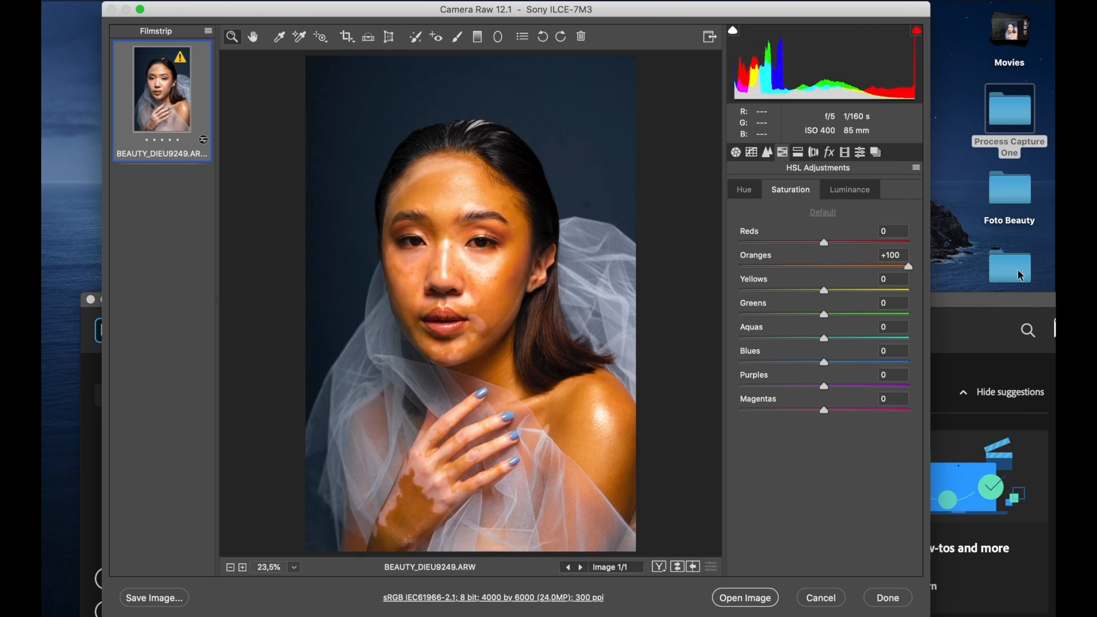
{"action": "type", "text": "0"}
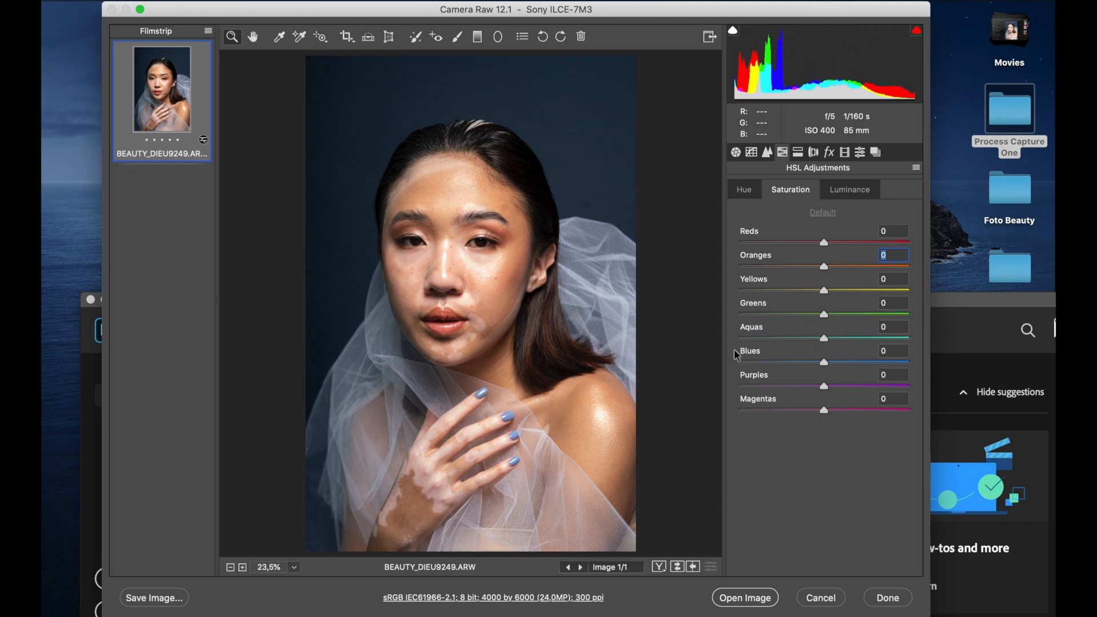
Step: Try changing the Blues saturation, reset it, and lower the Oranges saturation to -13
{"action": "left_click_drag", "start_coordinate": [828, 354], "coordinate": [883, 364]}
{"action": "double_click", "coordinate": [883, 365]}
{"action": "left_click_drag", "start_coordinate": [829, 270], "coordinate": [818, 269]}
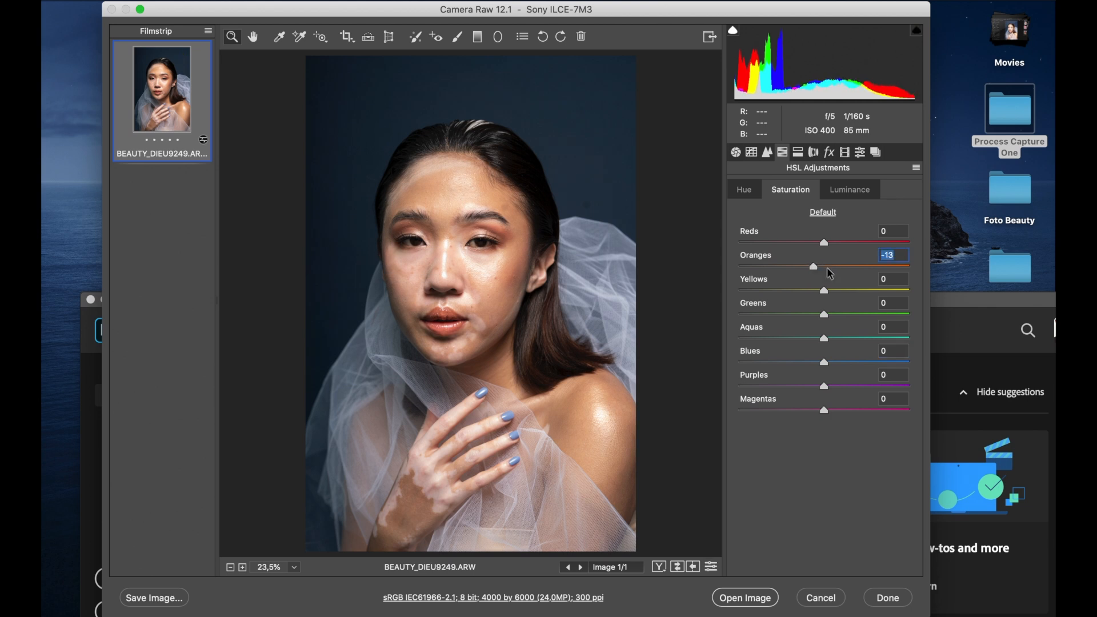
Step: In the HSL Hue adjustments, try shifting the Oranges, reset them to 0, and shift the Blues toward teal for the background
{"action": "left_click", "coordinate": [746, 191]}
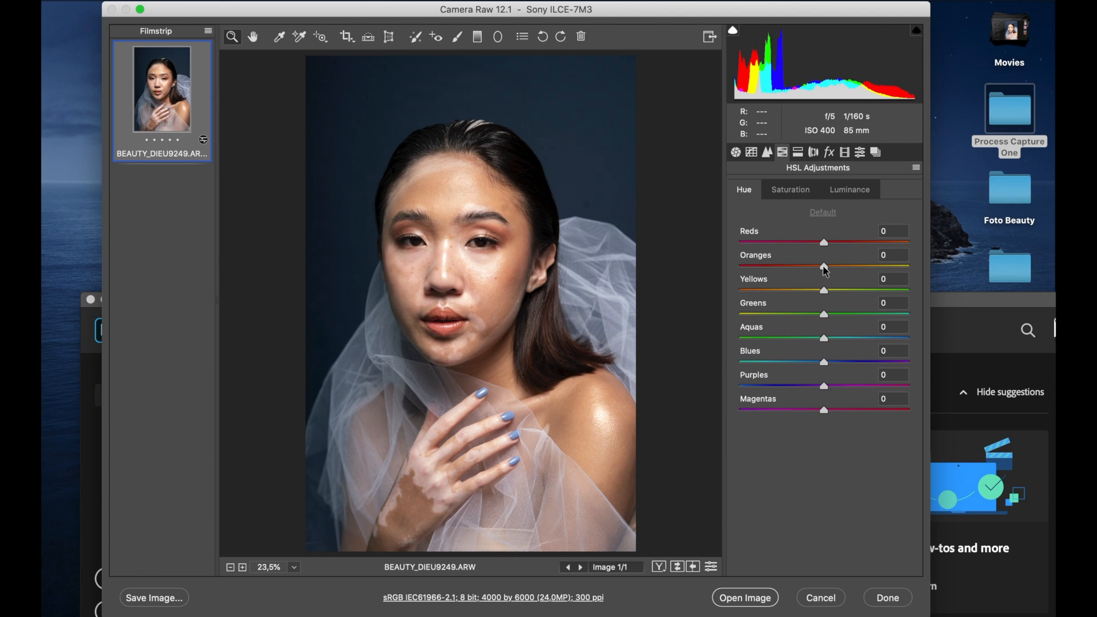
{"action": "left_click_drag", "start_coordinate": [824, 267], "coordinate": [942, 269]}
{"action": "type", "text": "0"}
{"action": "mouse_move", "coordinate": [827, 368]}
{"action": "left_mouse_down"}
{"action": "mouse_move", "coordinate": [841, 367]}
{"action": "mouse_move", "coordinate": [808, 366]}
{"action": "left_mouse_up"}
Step: Try the Oranges luminance at +41 and +15 on the skin, and reset it to 0
{"action": "left_click", "coordinate": [844, 191]}
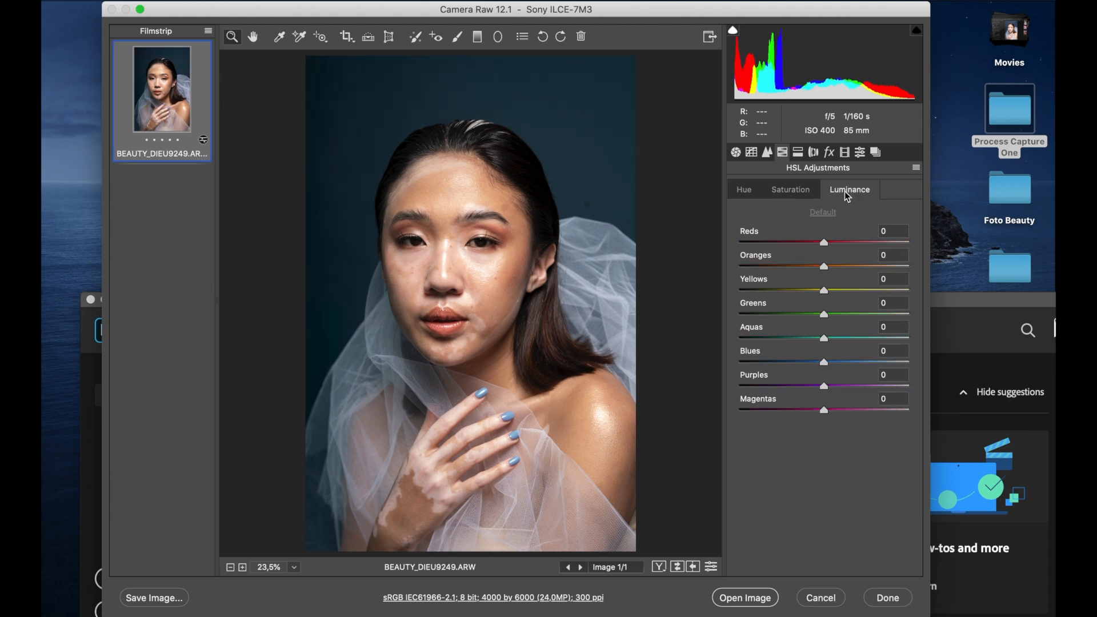
{"action": "left_click_drag", "start_coordinate": [827, 273], "coordinate": [826, 272]}
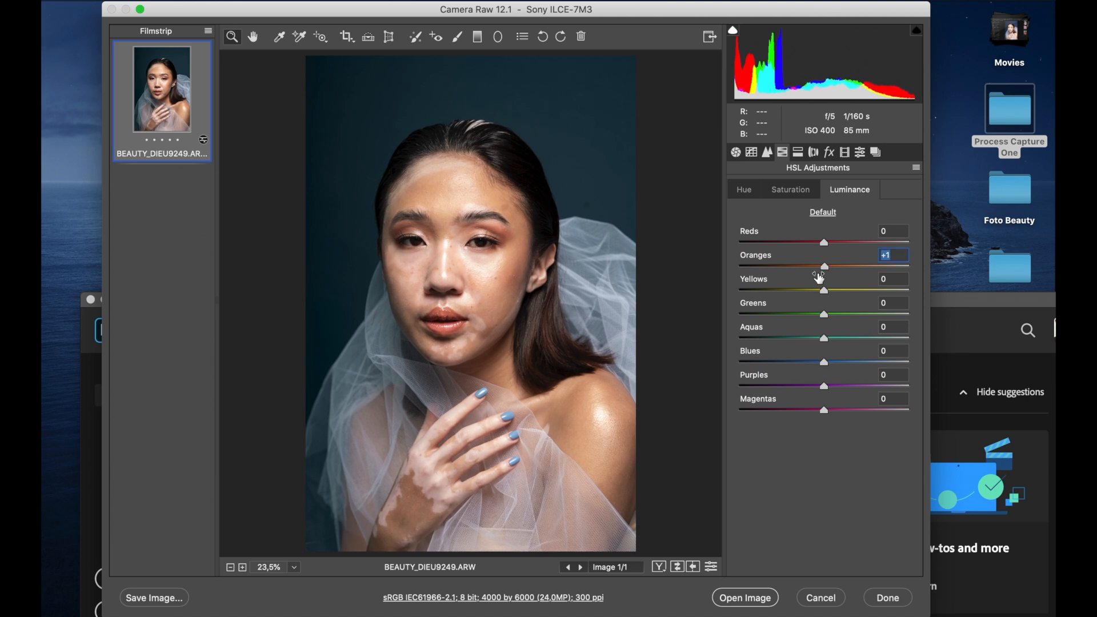
{"action": "key", "text": "super+z"}
{"action": "left_click_drag", "start_coordinate": [830, 272], "coordinate": [836, 274]}
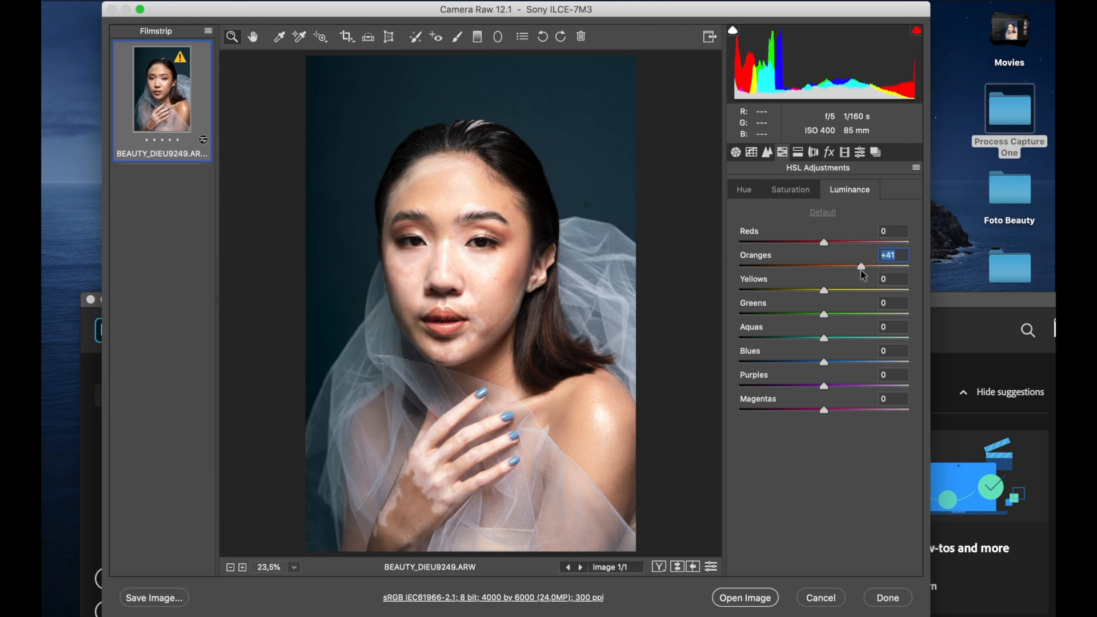
{"action": "mouse_move", "coordinate": [833, 268]}
{"action": "left_mouse_down"}
{"action": "mouse_move", "coordinate": [805, 270]}
{"action": "mouse_move", "coordinate": [836, 275]}
{"action": "left_mouse_up"}
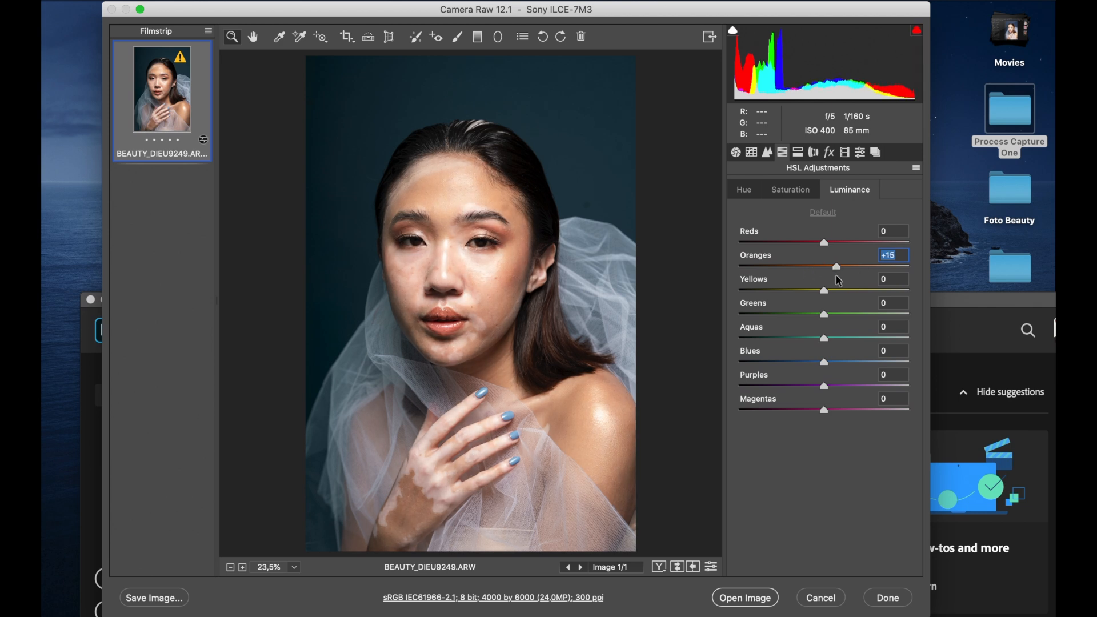
{"action": "mouse_move", "coordinate": [838, 280]}
{"action": "left_mouse_down"}
{"action": "mouse_move", "coordinate": [825, 276]}
{"action": "mouse_move", "coordinate": [854, 283]}
{"action": "mouse_move", "coordinate": [827, 283]}
{"action": "left_mouse_up"}
{"action": "type", "text": "0"}
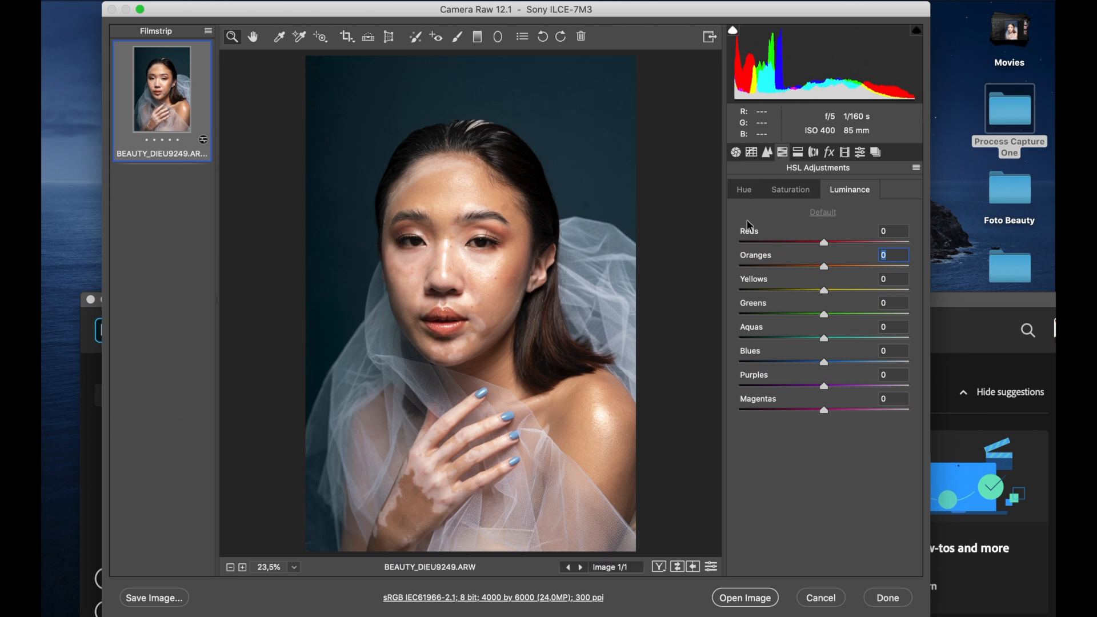
Step: Set the Oranges saturation to -11
{"action": "left_click", "coordinate": [791, 190]}
{"action": "left_click_drag", "start_coordinate": [824, 266], "coordinate": [815, 268]}
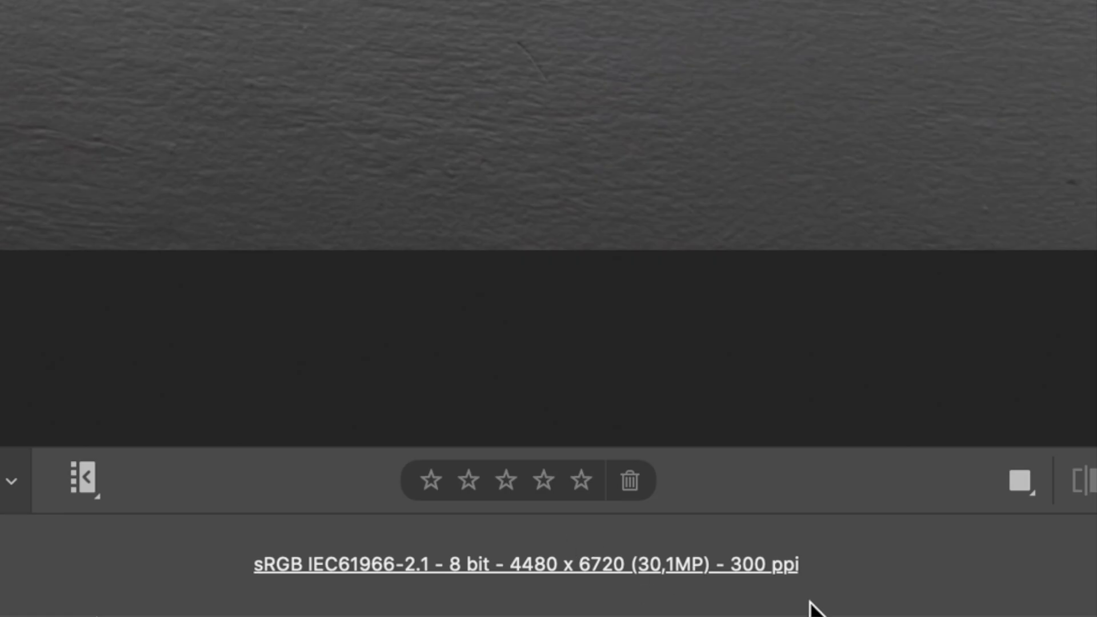
Step: Check the workflow options' color space and bit depth choices, keeping sRGB IEC61966-2.1 and 8 Bits/Channel
{"action": "left_click", "coordinate": [543, 564]}
{"action": "left_click", "coordinate": [374, 169]}
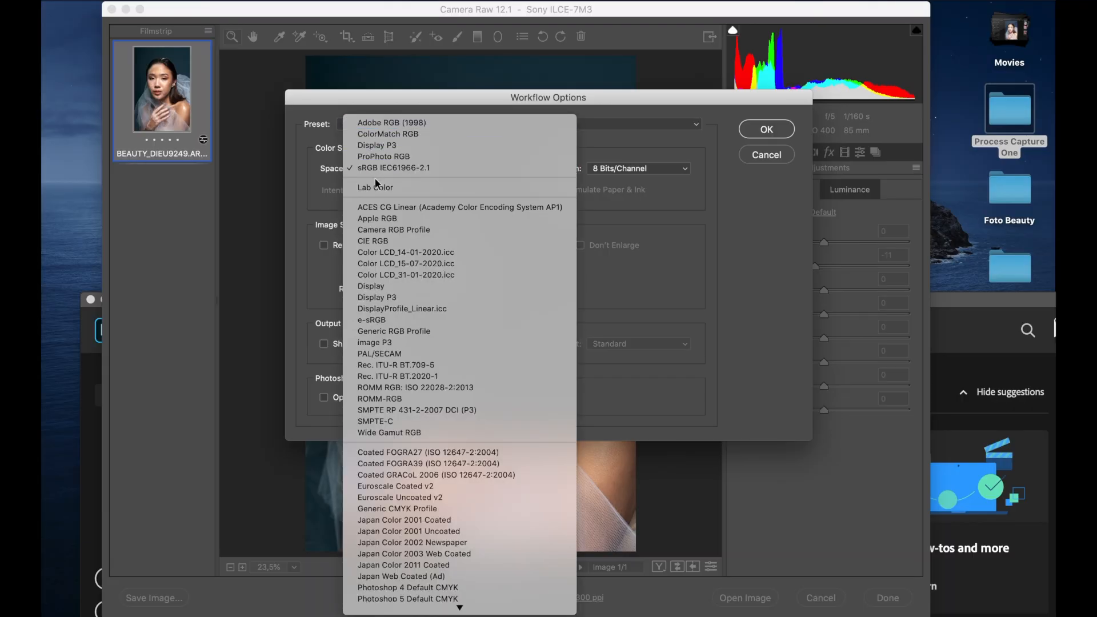
{"action": "scroll", "coordinate": [373, 452], "scroll_direction": "down", "scroll_amount": 3}
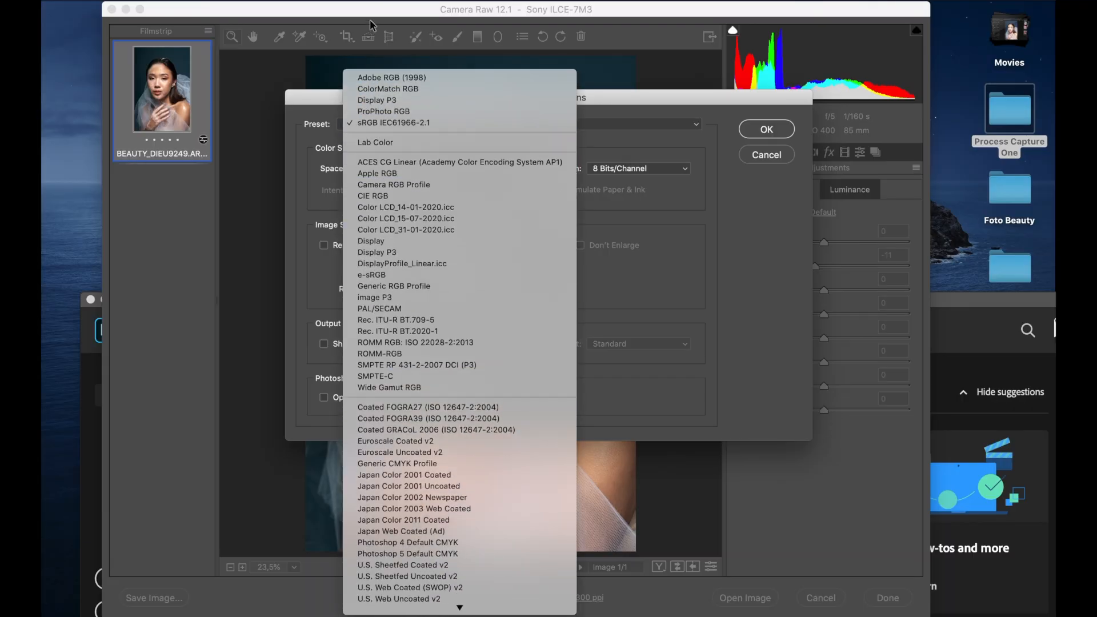
{"action": "left_click", "coordinate": [385, 122]}
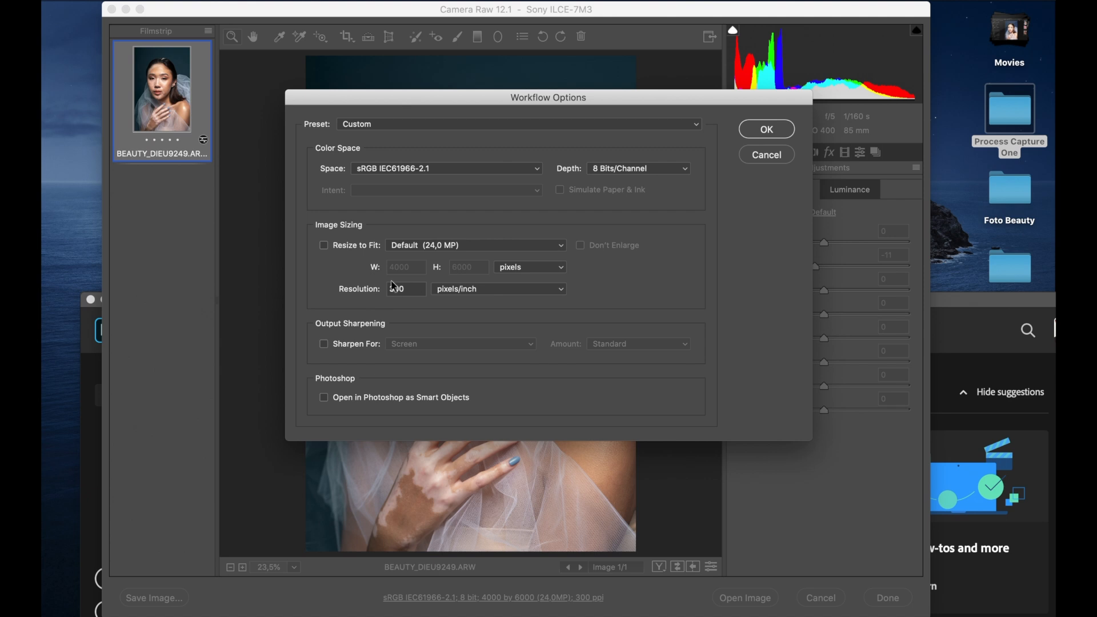
{"action": "left_click", "coordinate": [634, 175]}
{"action": "left_click", "coordinate": [622, 145]}
{"action": "left_click", "coordinate": [767, 130]}
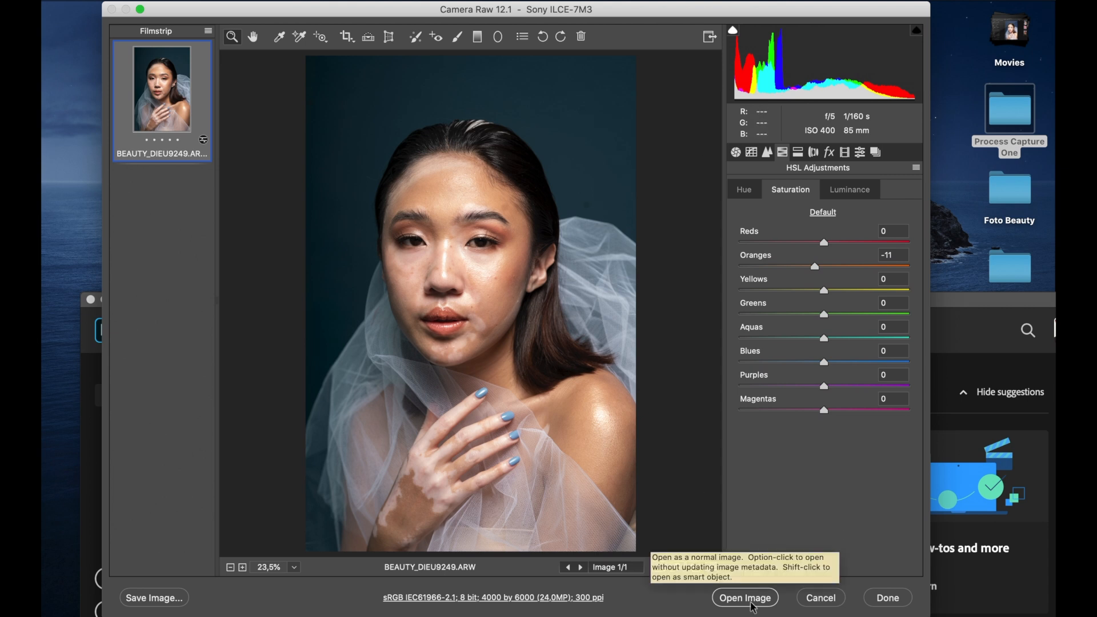
Step: Enable Open in Photoshop as Smart Objects, open the corrected portrait in Photoshop, and enlarge its window
{"action": "left_click", "coordinate": [533, 598]}
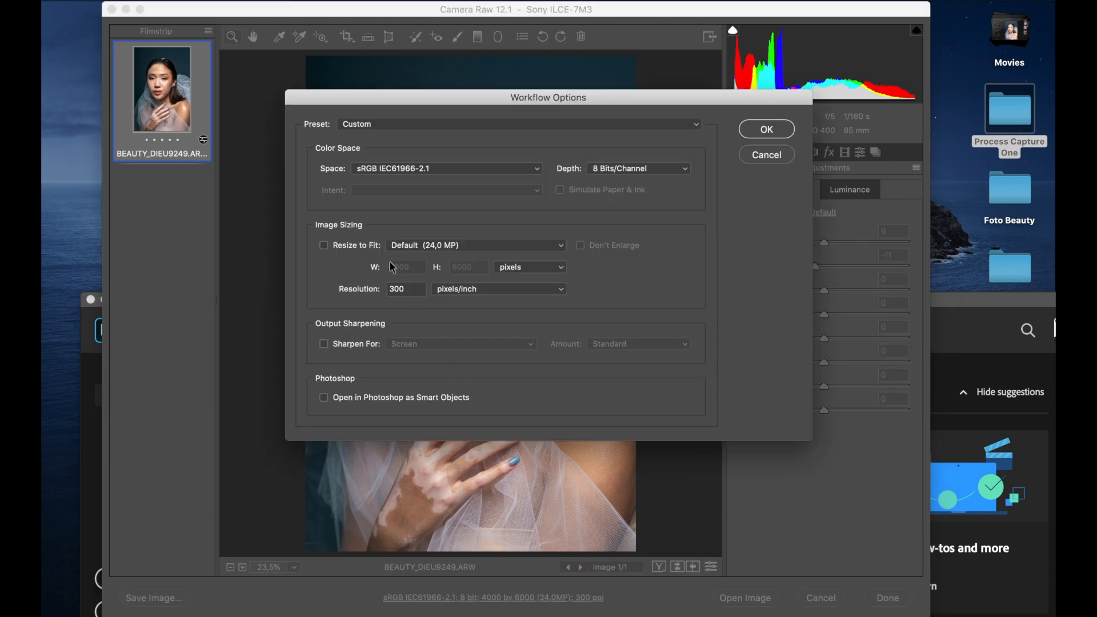
{"action": "left_click", "coordinate": [324, 398]}
{"action": "left_click", "coordinate": [766, 131]}
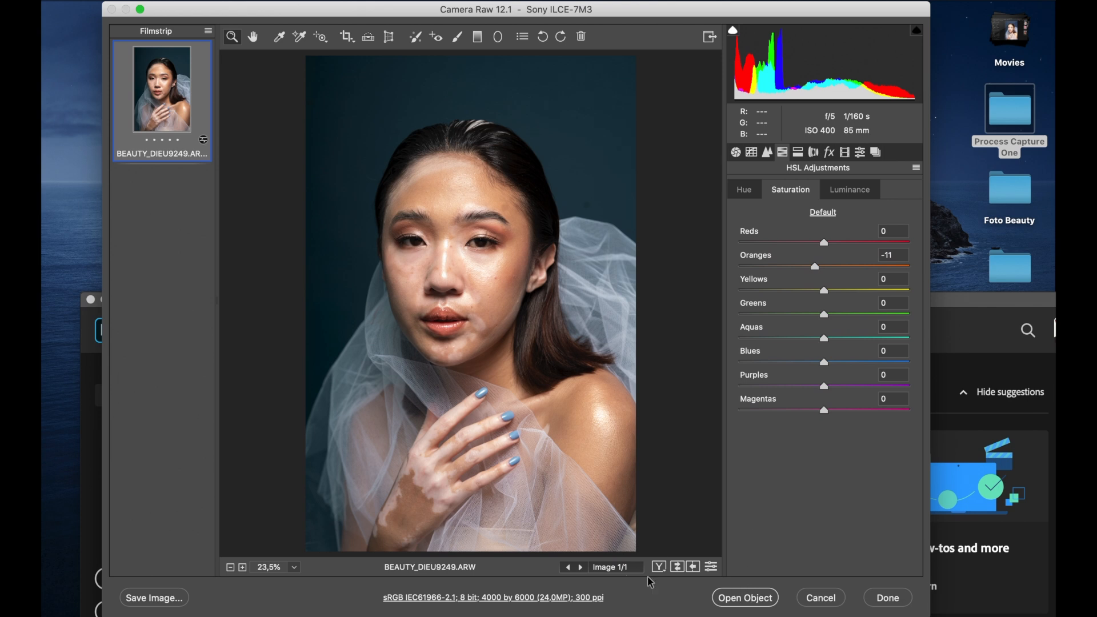
{"action": "left_click", "coordinate": [745, 598]}
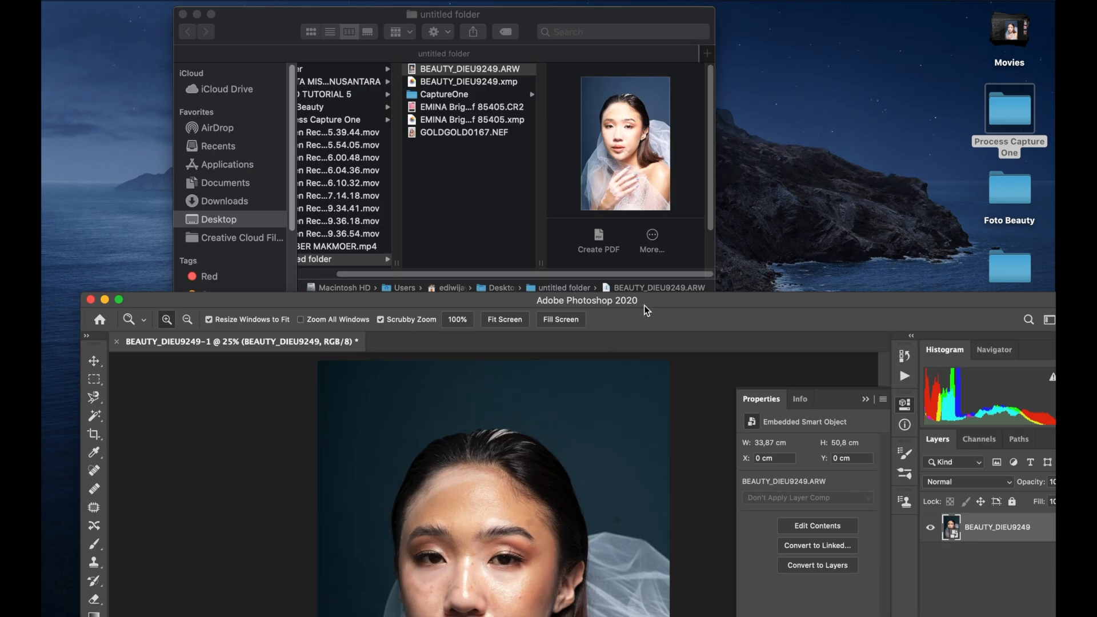
{"action": "double_click", "coordinate": [646, 310]}
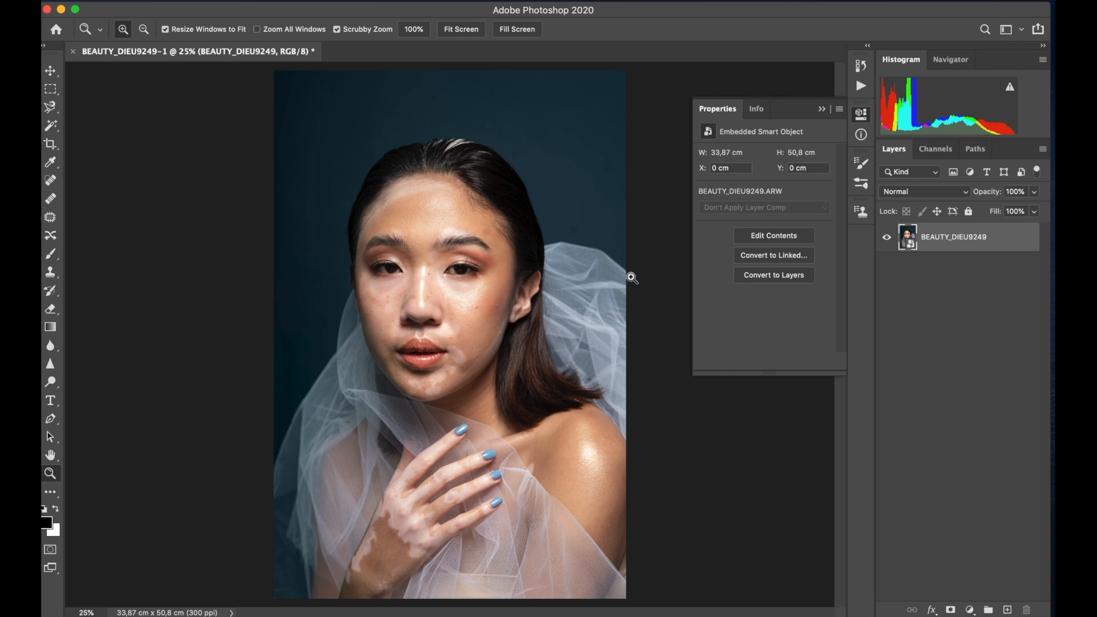
Step: Reopen the smart object in Camera Raw, set its Temperature to 5250, keep the Smart Objects option enabled, and apply the change
{"action": "double_click", "coordinate": [913, 246]}
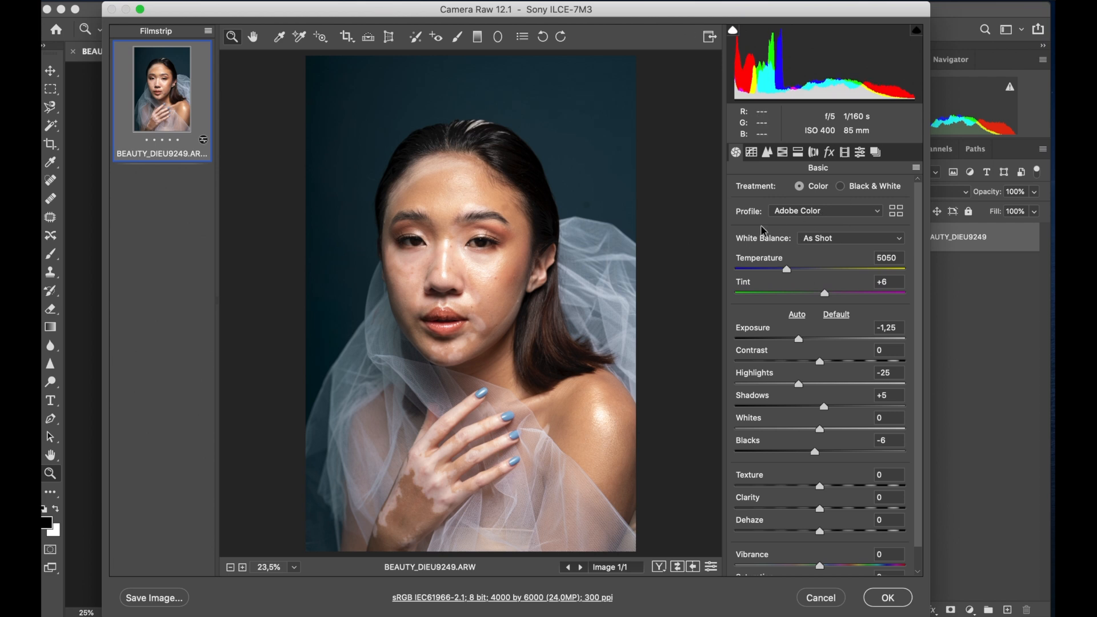
{"action": "left_click_drag", "start_coordinate": [789, 276], "coordinate": [791, 276]}
{"action": "left_click", "coordinate": [611, 597]}
{"action": "left_click", "coordinate": [324, 398]}
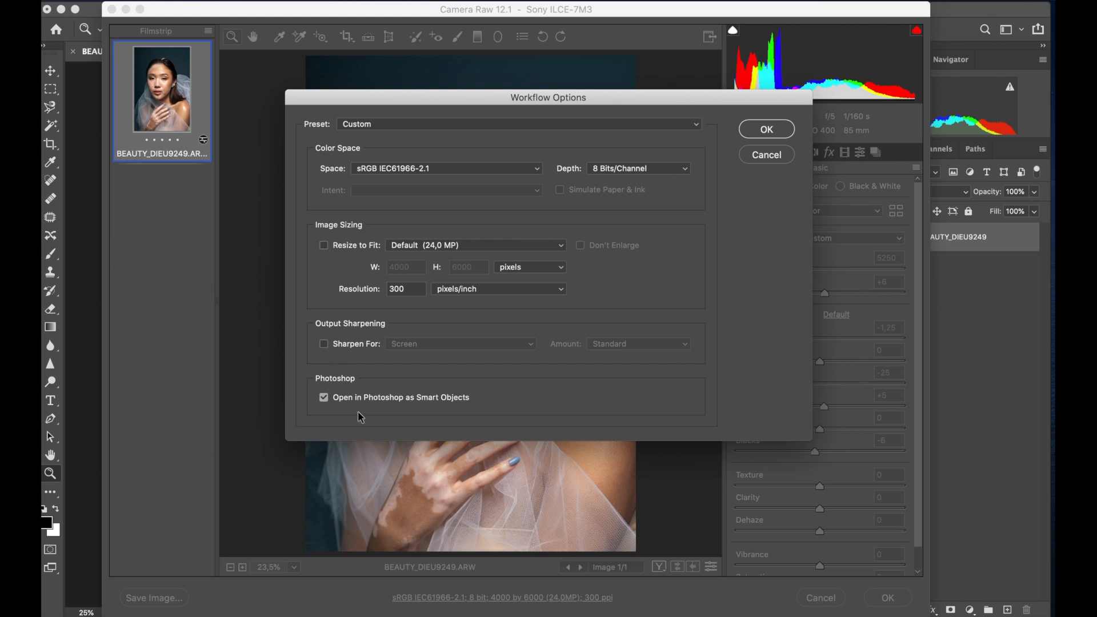
{"action": "left_click", "coordinate": [771, 142]}
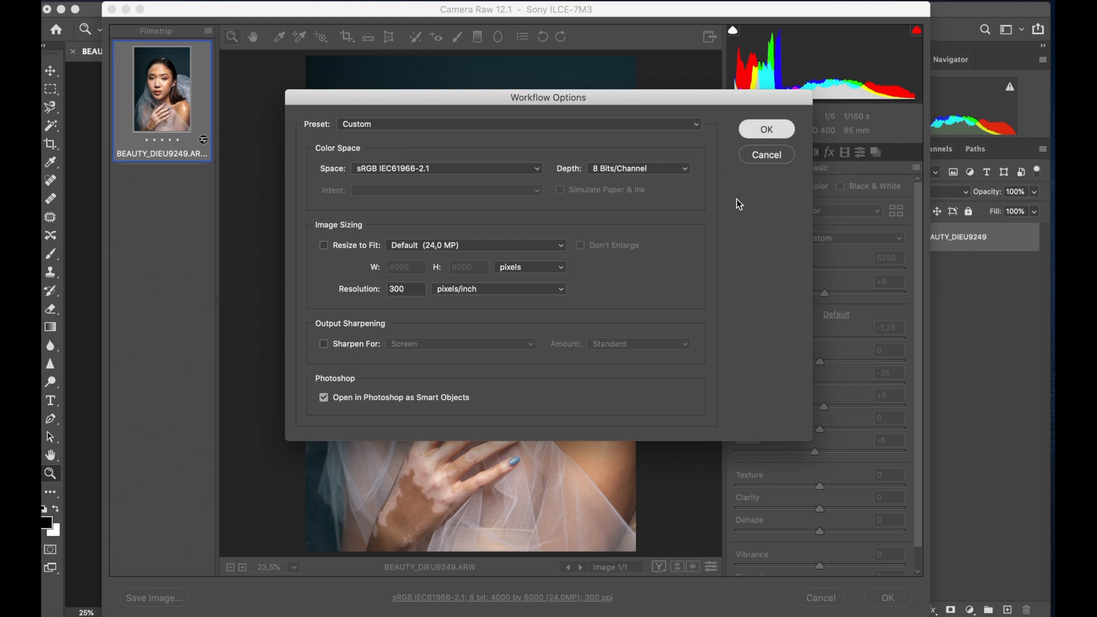
{"action": "left_click", "coordinate": [885, 604]}
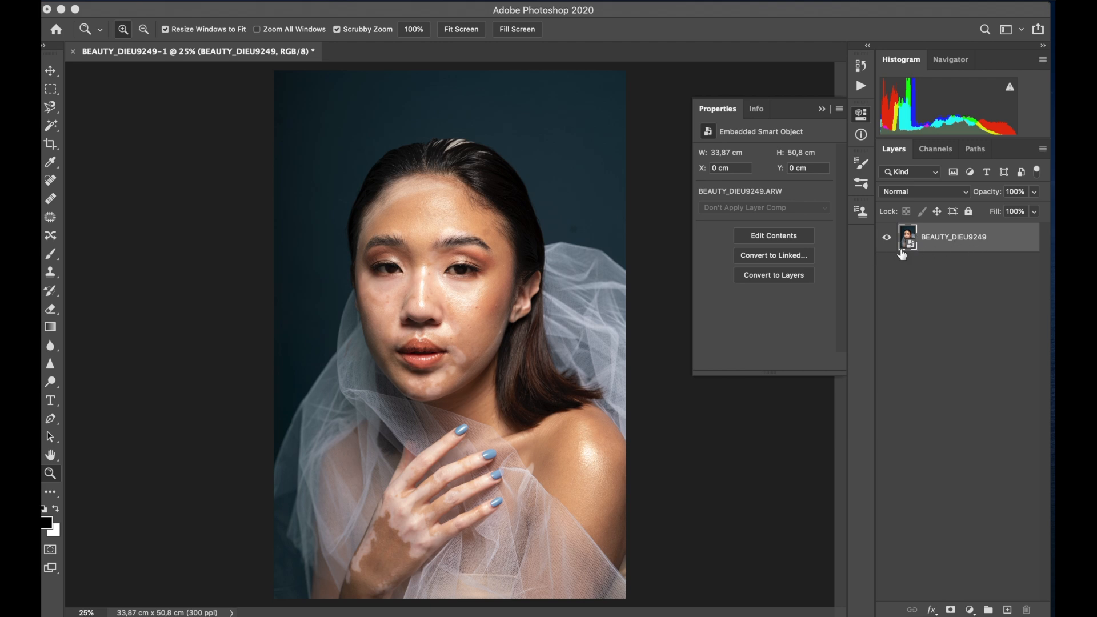
Step: Duplicate the portrait's smart object layer and rasterize the copy
{"action": "left_click", "coordinate": [852, 296]}
{"action": "key", "text": "ctrl+j"}
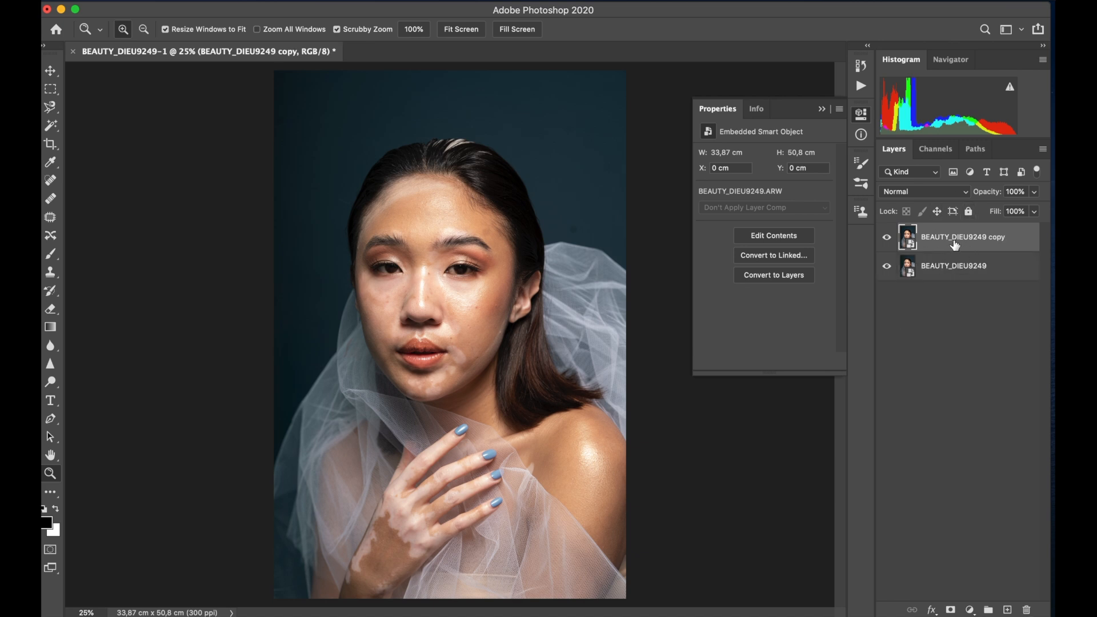
{"action": "right_click", "coordinate": [947, 235]}
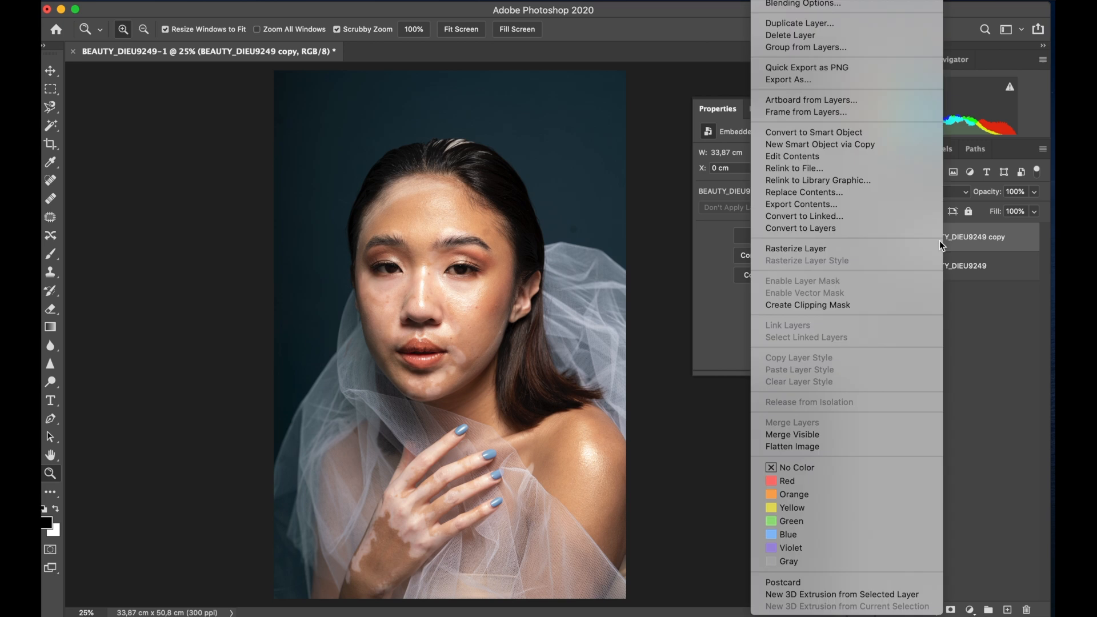
{"action": "left_click", "coordinate": [853, 249]}
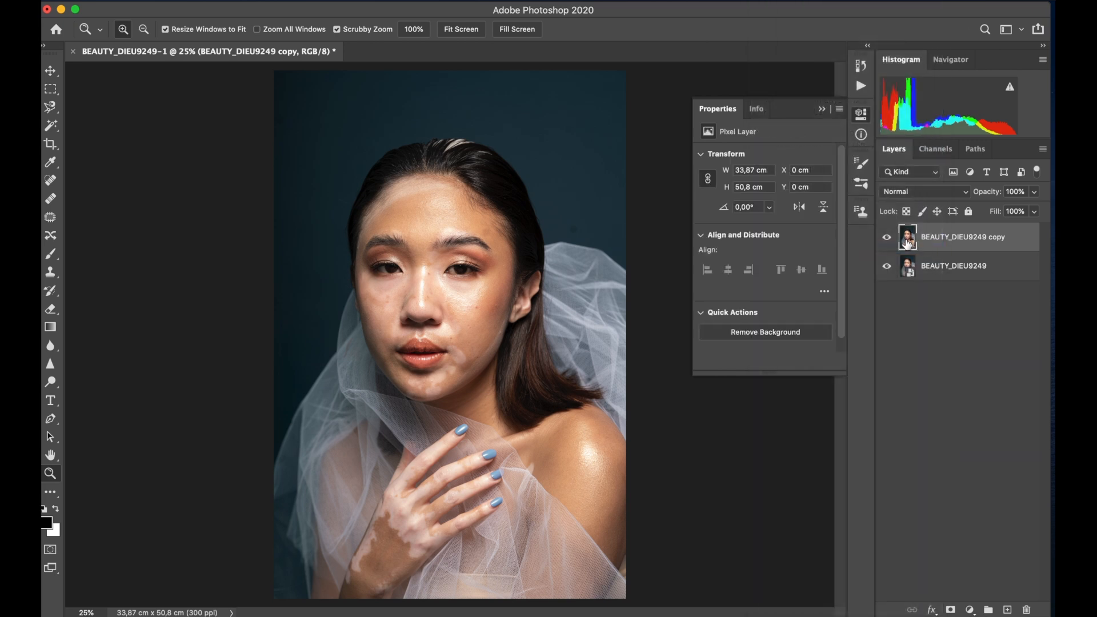
Step: Look at the rasterized copy's Layer Style and Camera Raw Filter settings, cancelling both without changes
{"action": "double_click", "coordinate": [911, 246]}
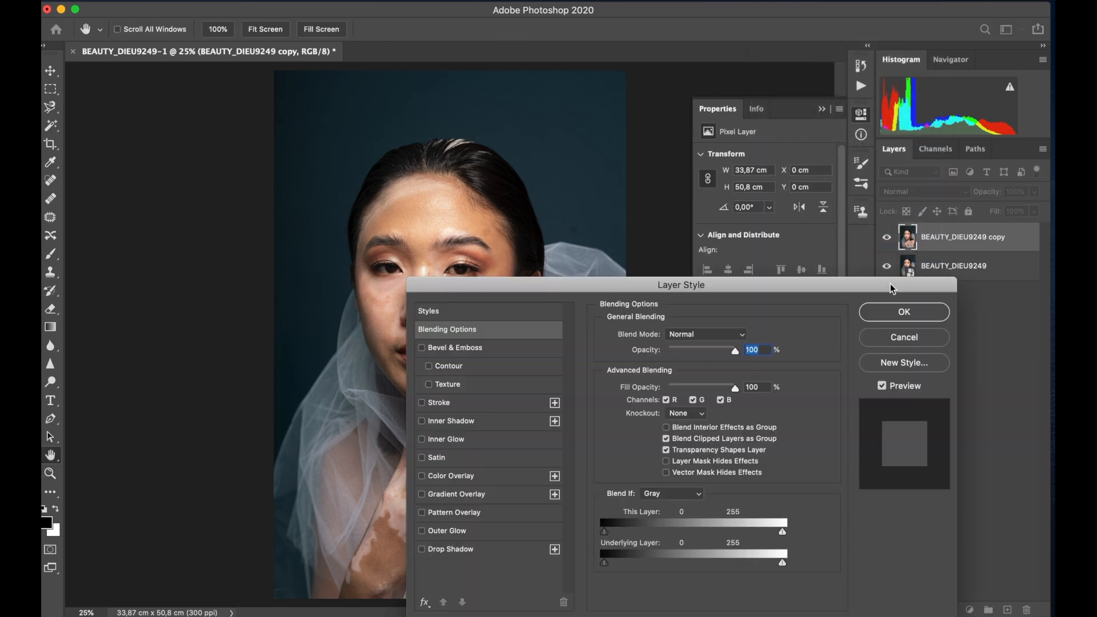
{"action": "left_click", "coordinate": [905, 338]}
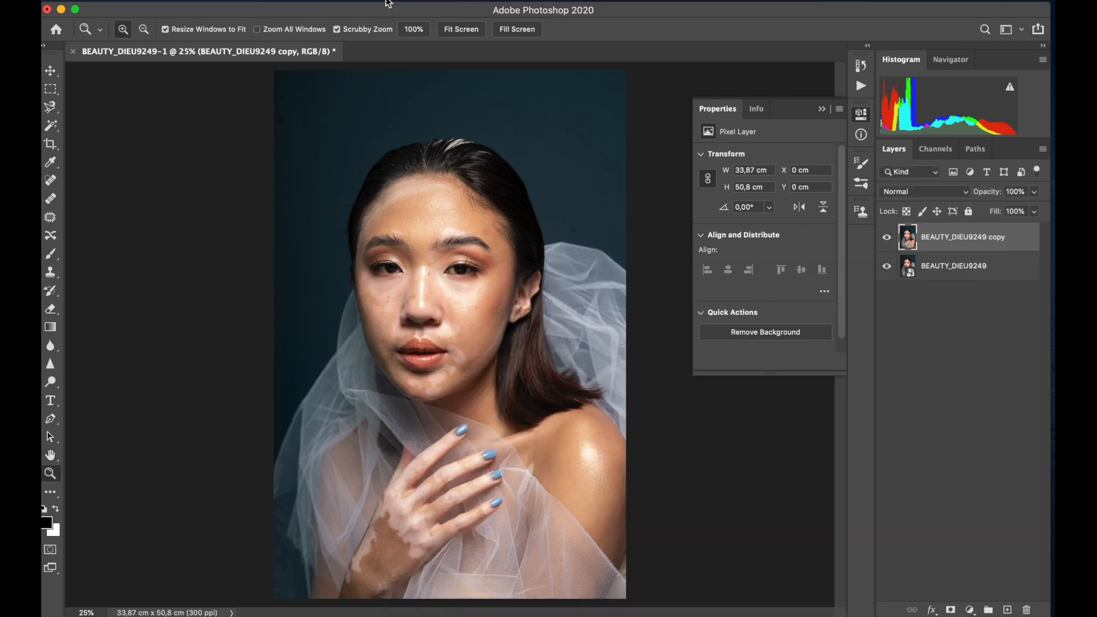
{"action": "left_click", "coordinate": [372, 1]}
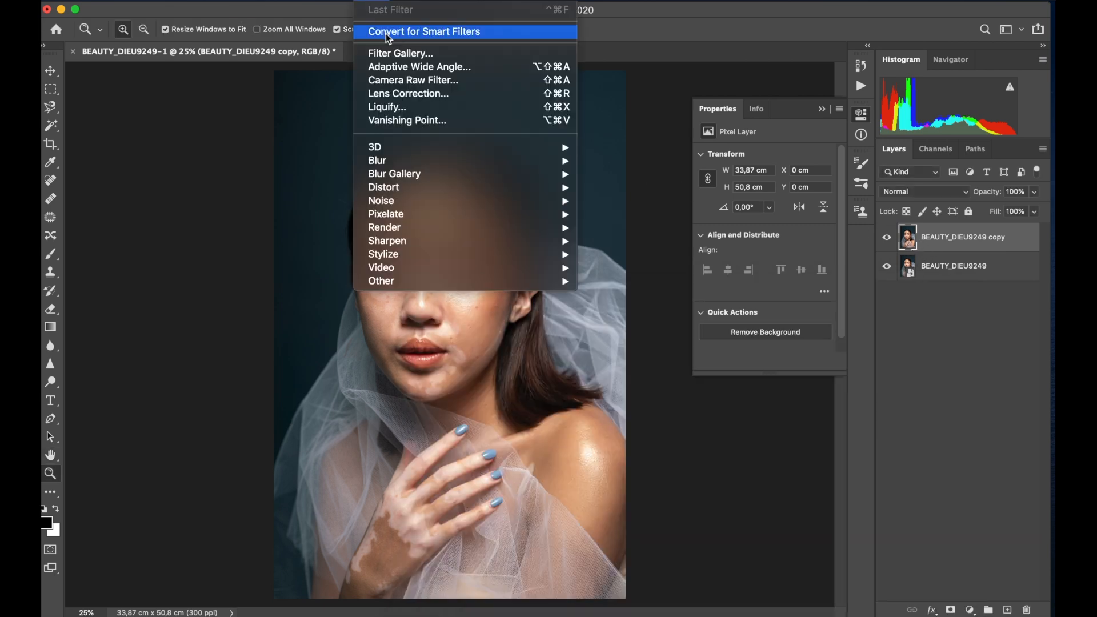
{"action": "left_click", "coordinate": [415, 86]}
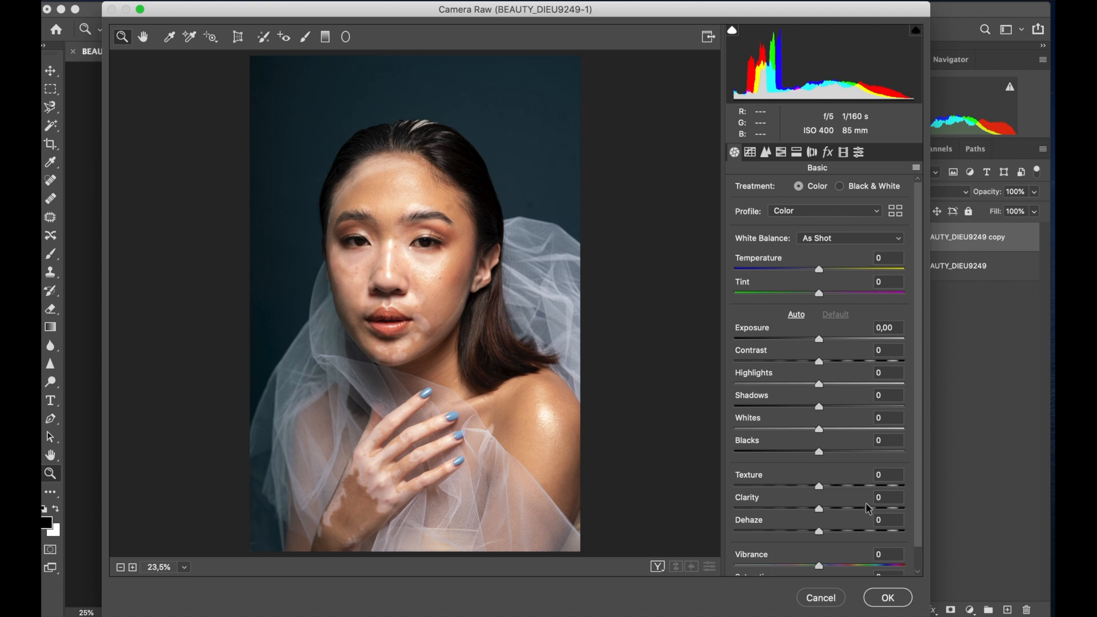
{"action": "left_click", "coordinate": [822, 598]}
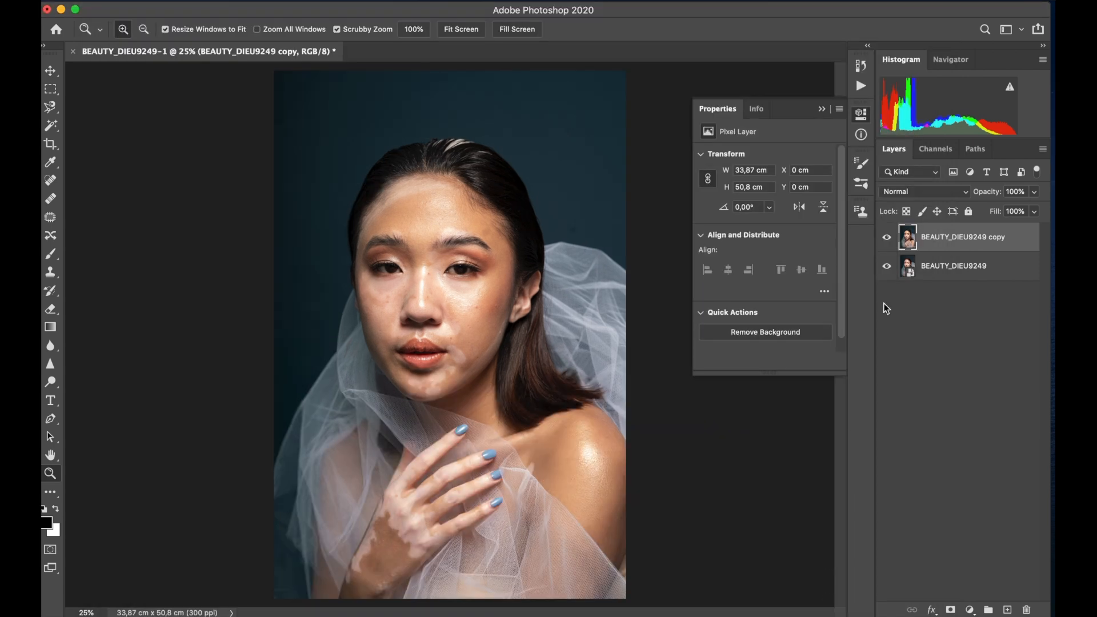
Step: Reopen the original smart object in Camera Raw to examine its editable raw settings, and cancel without changes
{"action": "left_click", "coordinate": [909, 278]}
{"action": "double_click", "coordinate": [907, 266]}
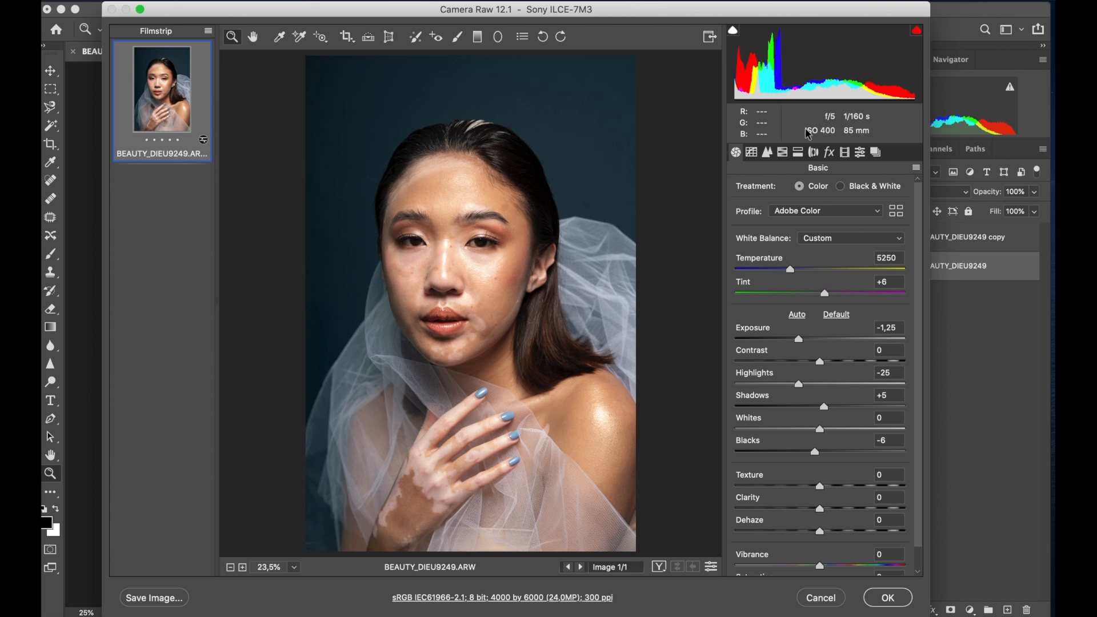
{"action": "left_click", "coordinate": [822, 598]}
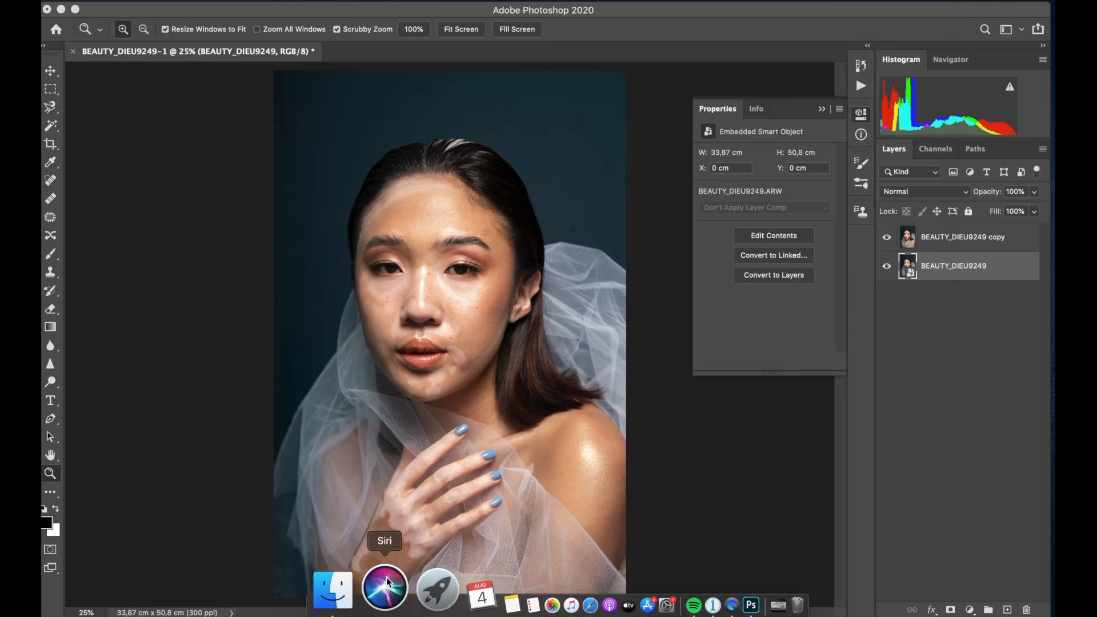
Step: Switch to Finder, look at the portrait's XMP sidecar, and open BEAUTY_DIEU9249.ARW from the untitled folder in Camera Raw
{"action": "left_click", "coordinate": [358, 582]}
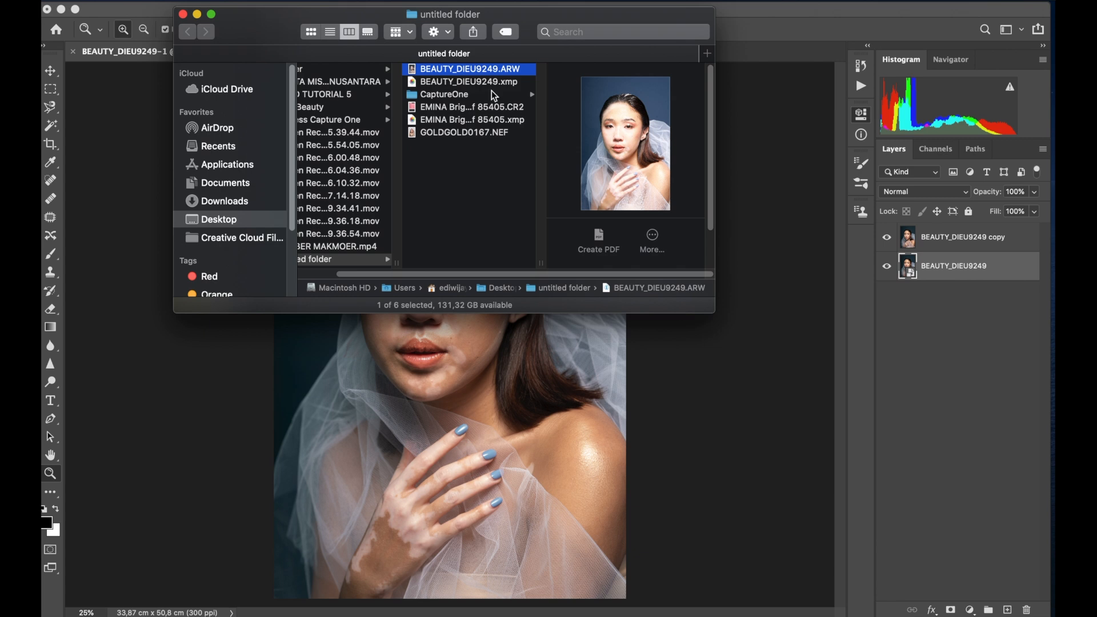
{"action": "key", "text": "Down"}
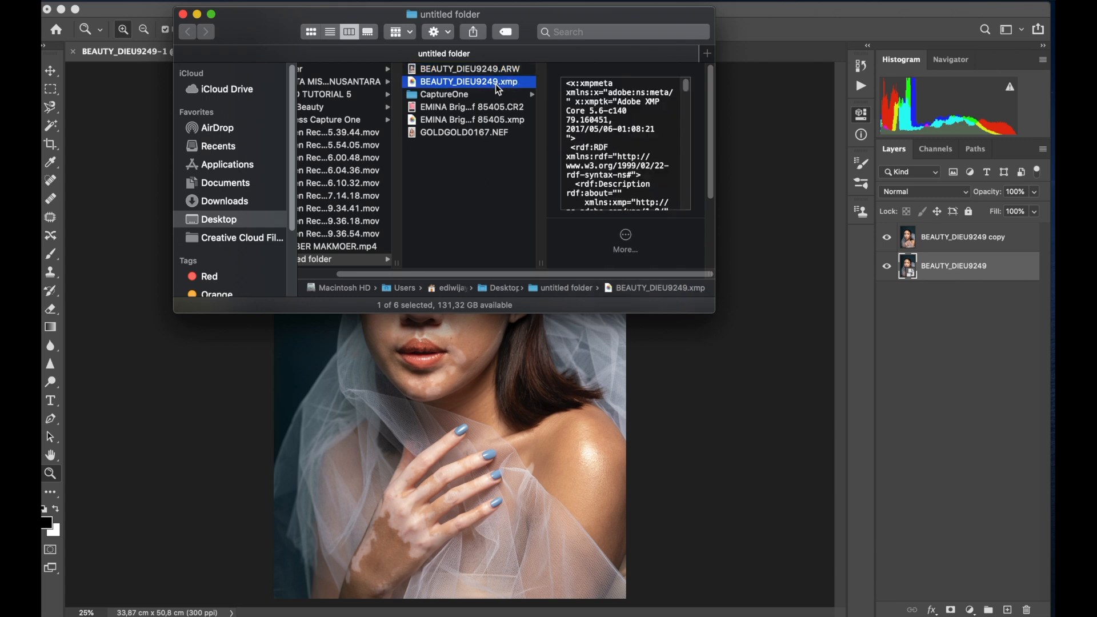
{"action": "left_click", "coordinate": [496, 70]}
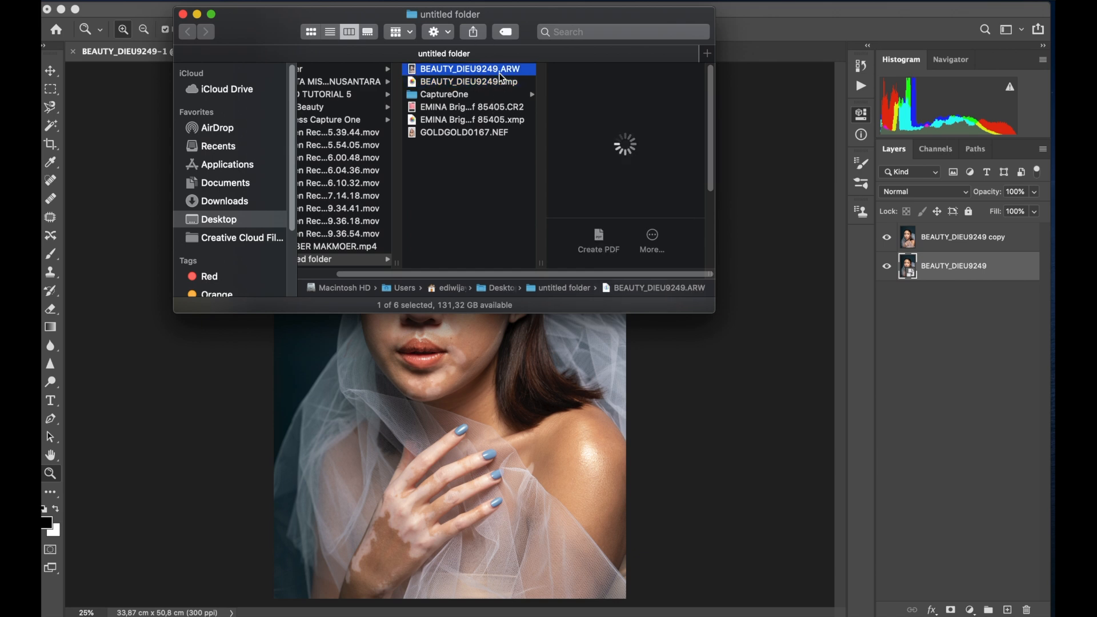
{"action": "right_click", "coordinate": [496, 71]}
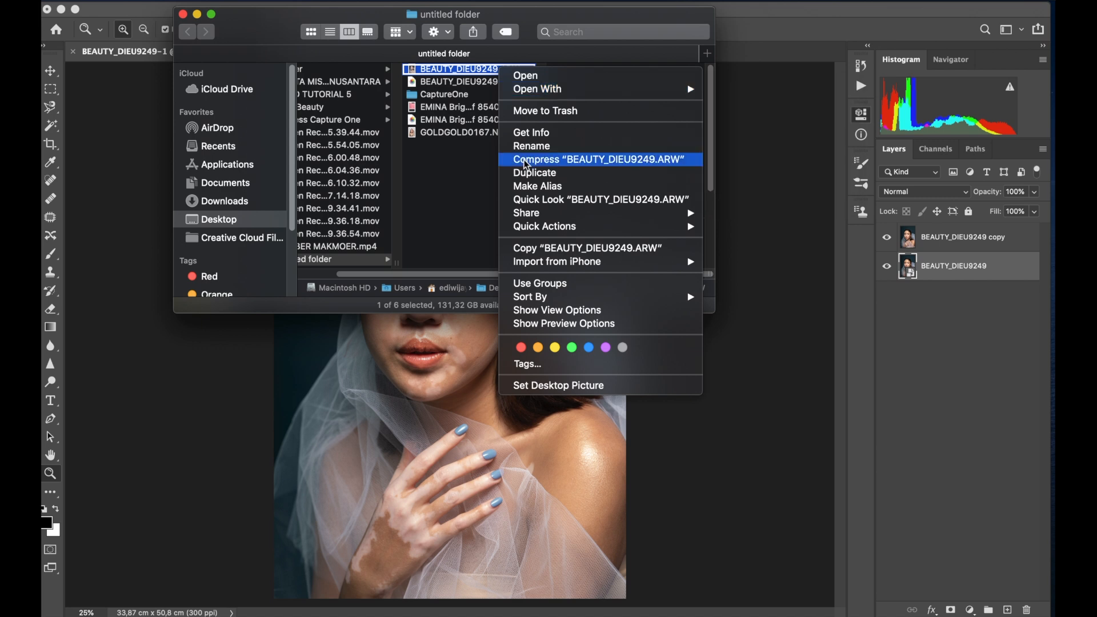
{"action": "left_click", "coordinate": [440, 183]}
{"action": "left_click_drag", "start_coordinate": [482, 71], "coordinate": [699, 526]}
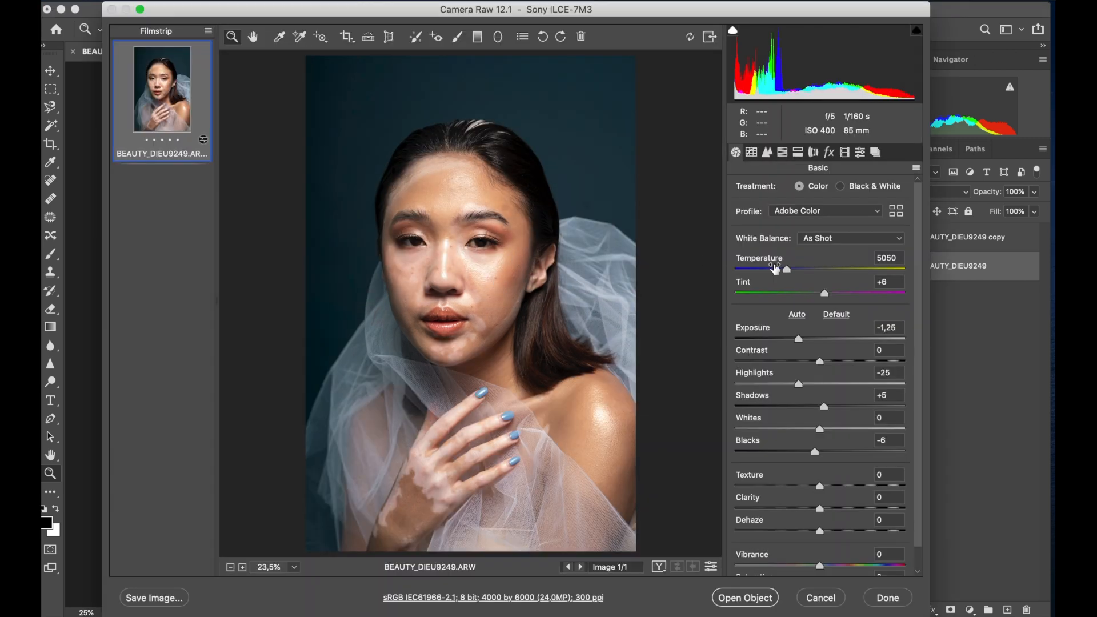
Step: Reset the portrait's Basic tone adjustments and HSL Hue adjustments to their defaults
{"action": "left_click", "coordinate": [836, 314]}
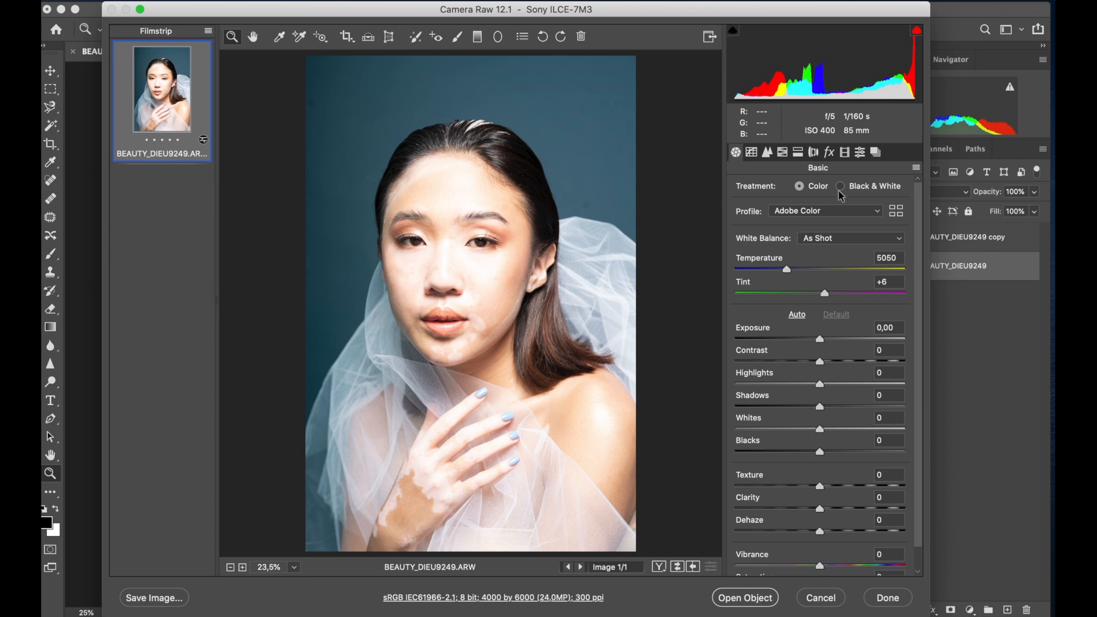
{"action": "left_click", "coordinate": [752, 153]}
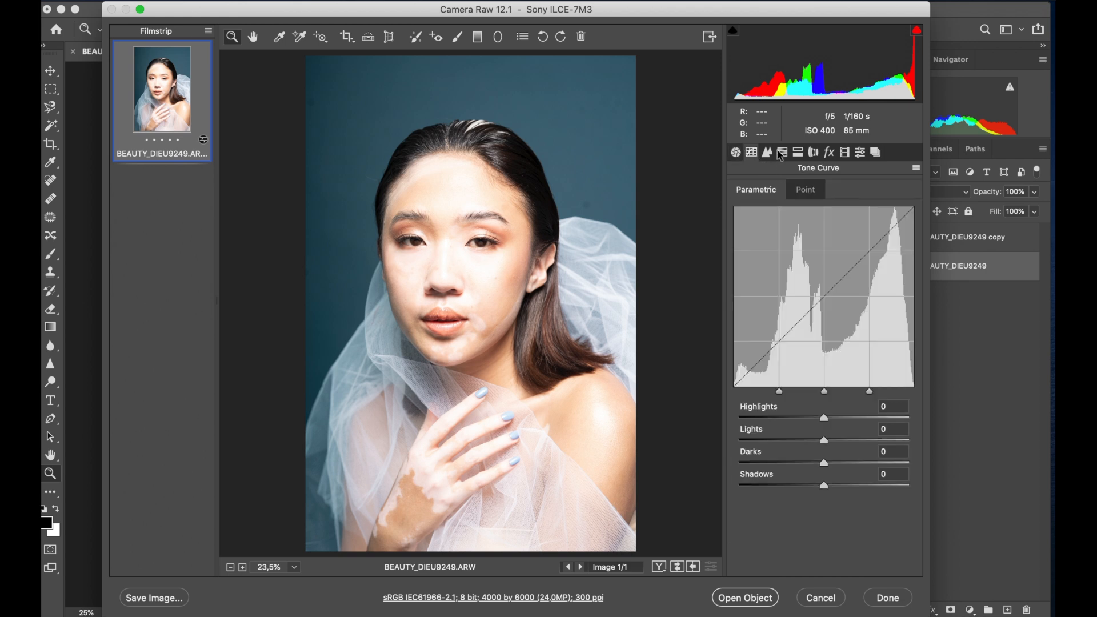
{"action": "left_click", "coordinate": [783, 152]}
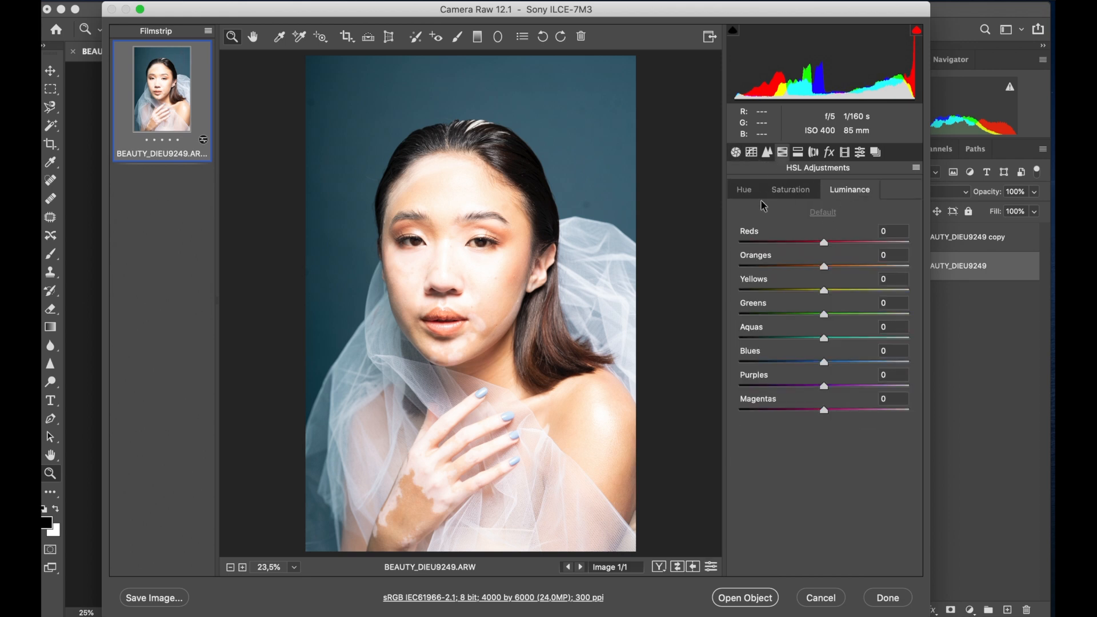
{"action": "left_click", "coordinate": [744, 190]}
{"action": "left_click", "coordinate": [823, 213]}
{"action": "left_click", "coordinate": [735, 153]}
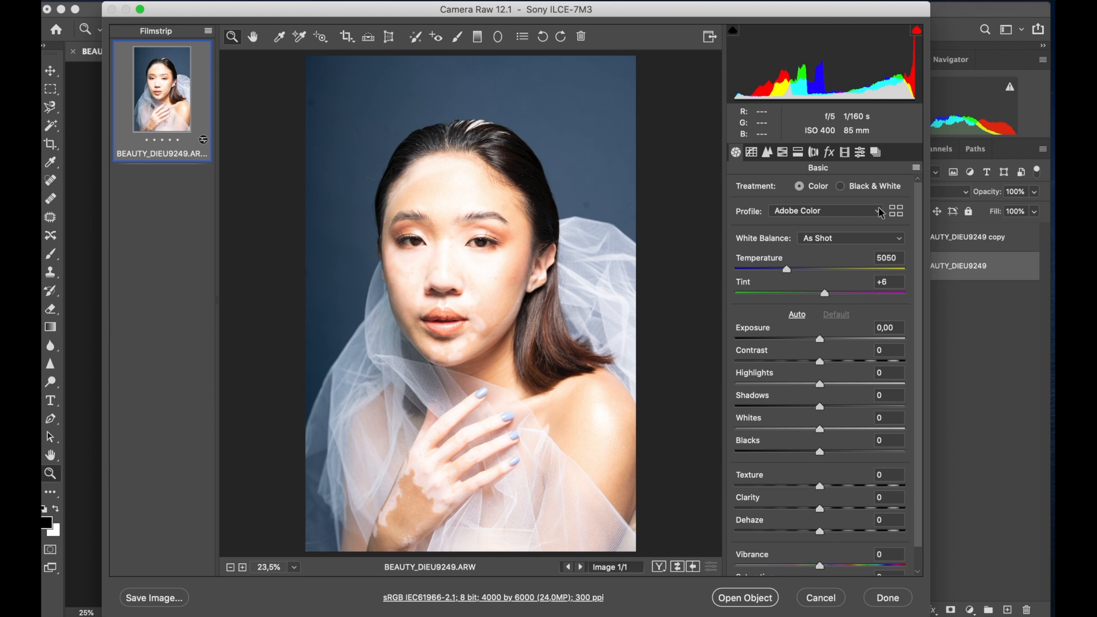
Step: Load the saved raw settings from BEAUTY_DIEU9249.xmp in the Desktop's untitled folder
{"action": "left_click", "coordinate": [914, 171]}
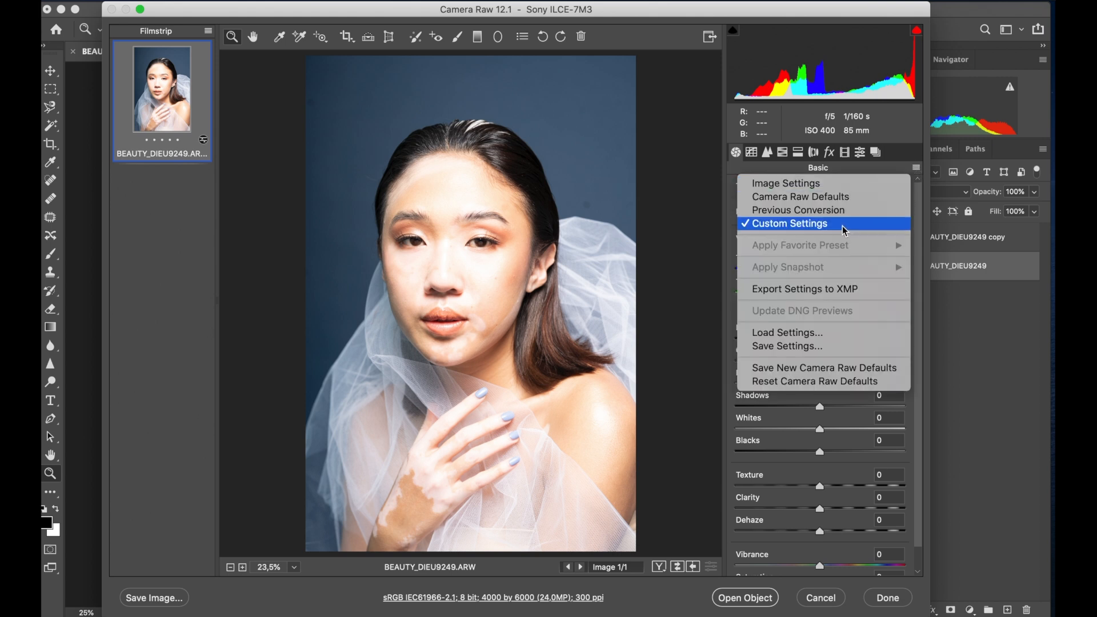
{"action": "left_click", "coordinate": [809, 336]}
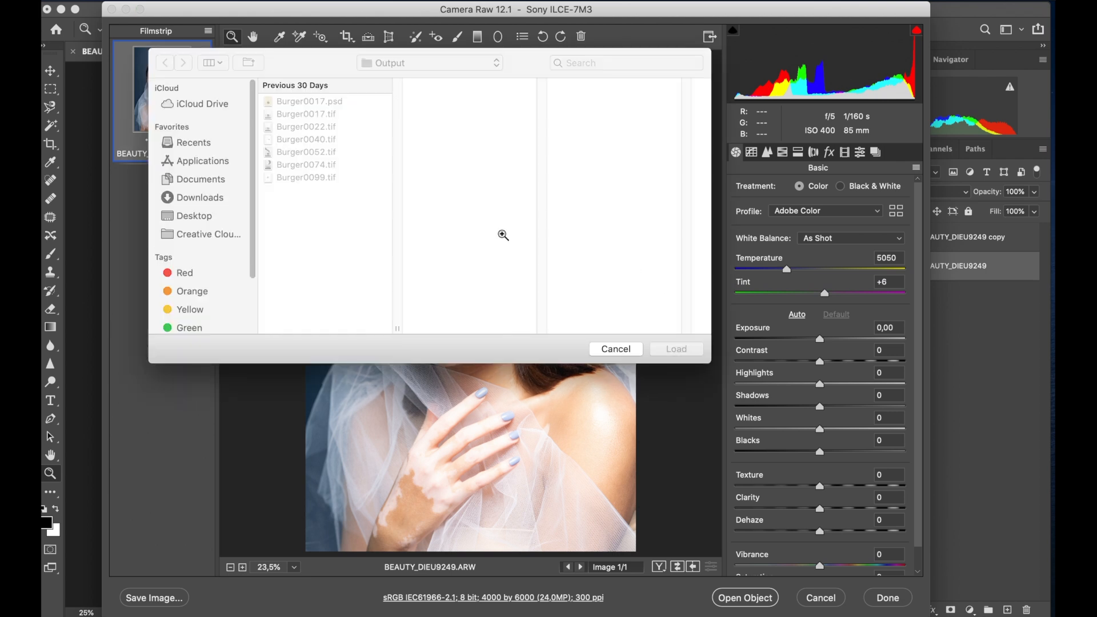
{"action": "left_click", "coordinate": [210, 217]}
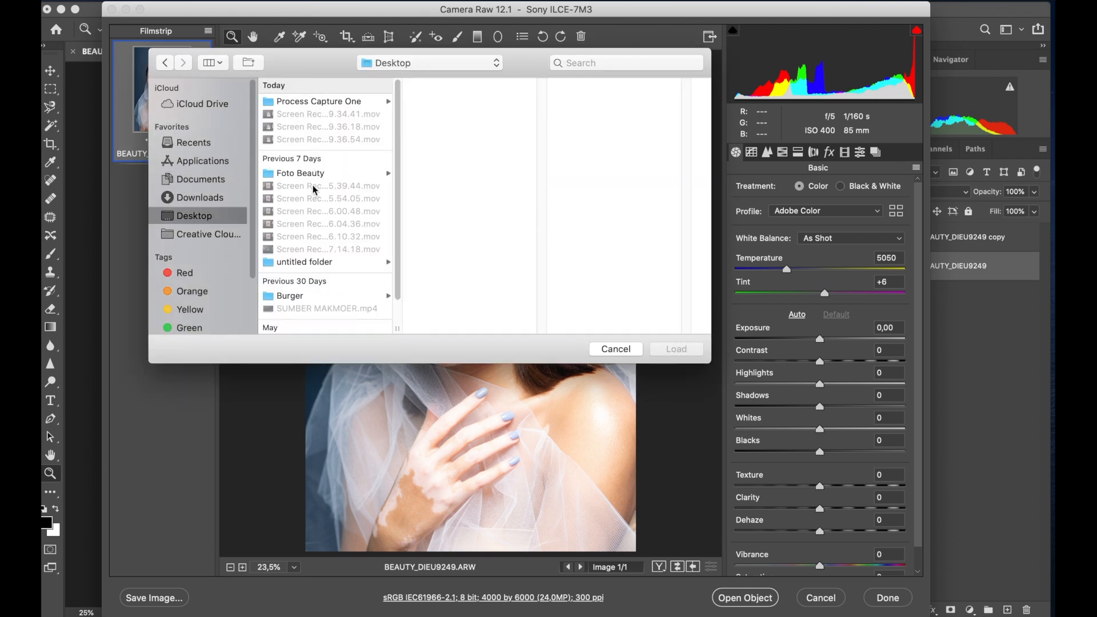
{"action": "left_click", "coordinate": [316, 264]}
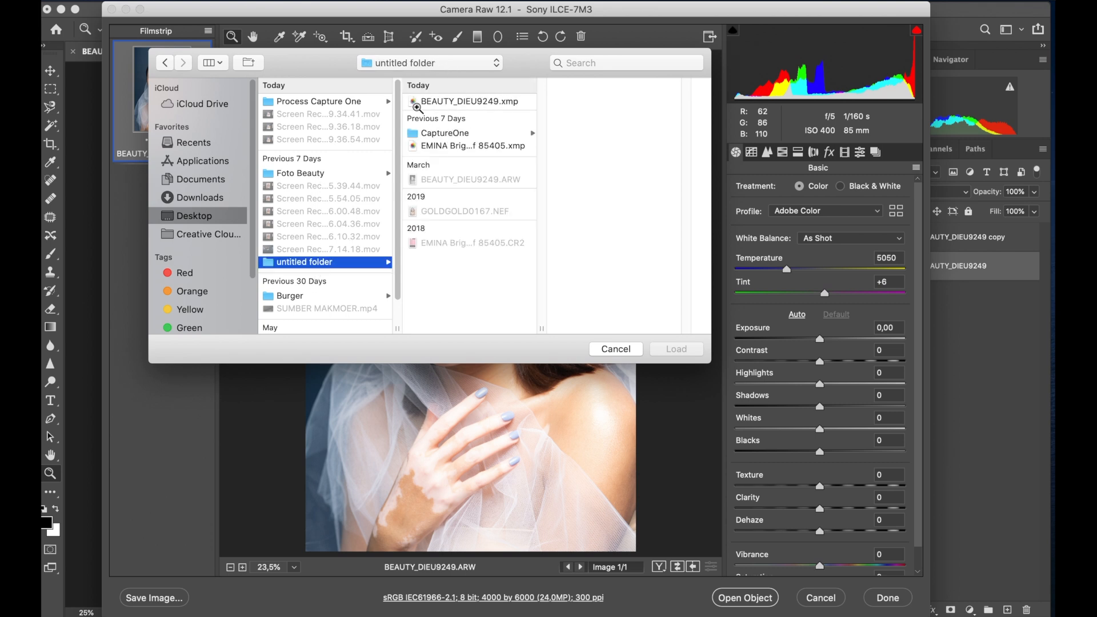
{"action": "left_click", "coordinate": [482, 104]}
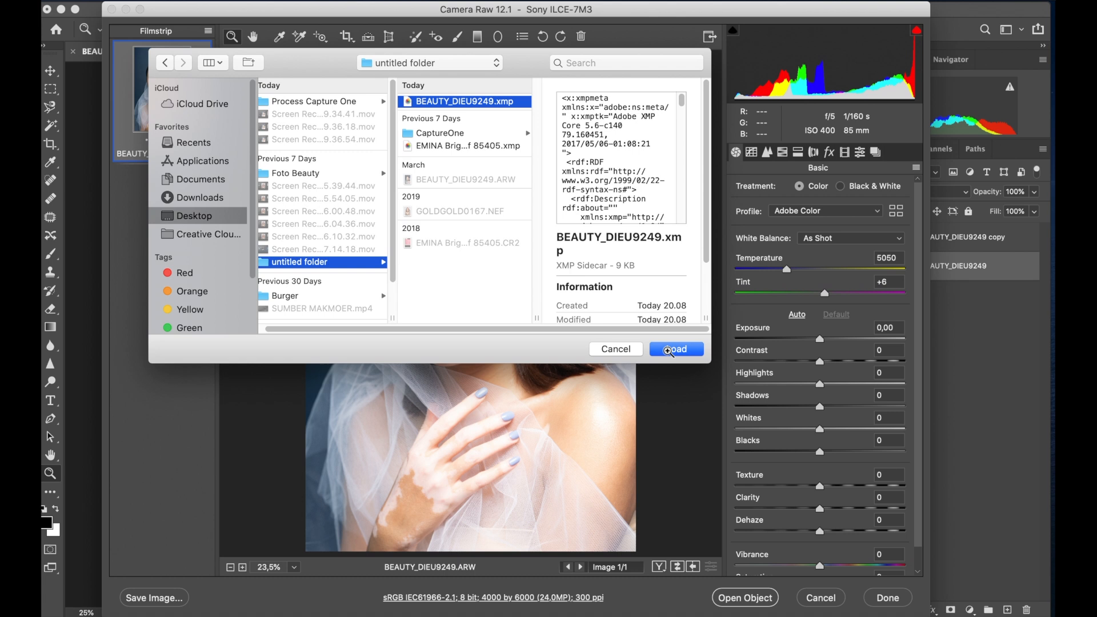
{"action": "left_click", "coordinate": [668, 350]}
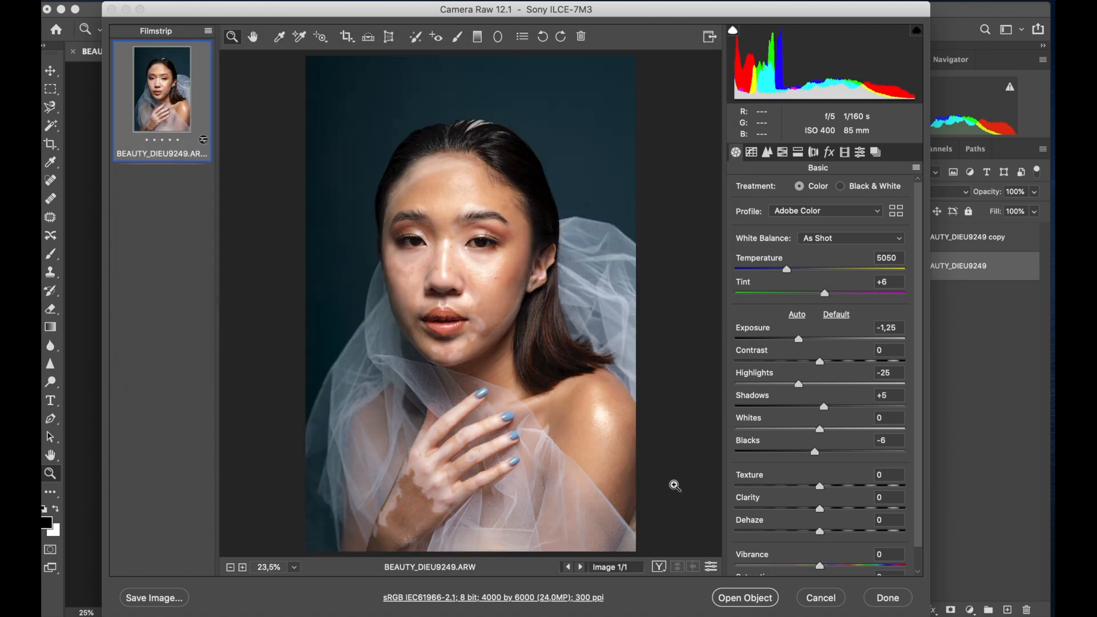
Step: Open the portrait in Photoshop with the Smart Objects workflow option disabled, and check its Background layer, cancelling the New Layer dialog
{"action": "left_click", "coordinate": [512, 598]}
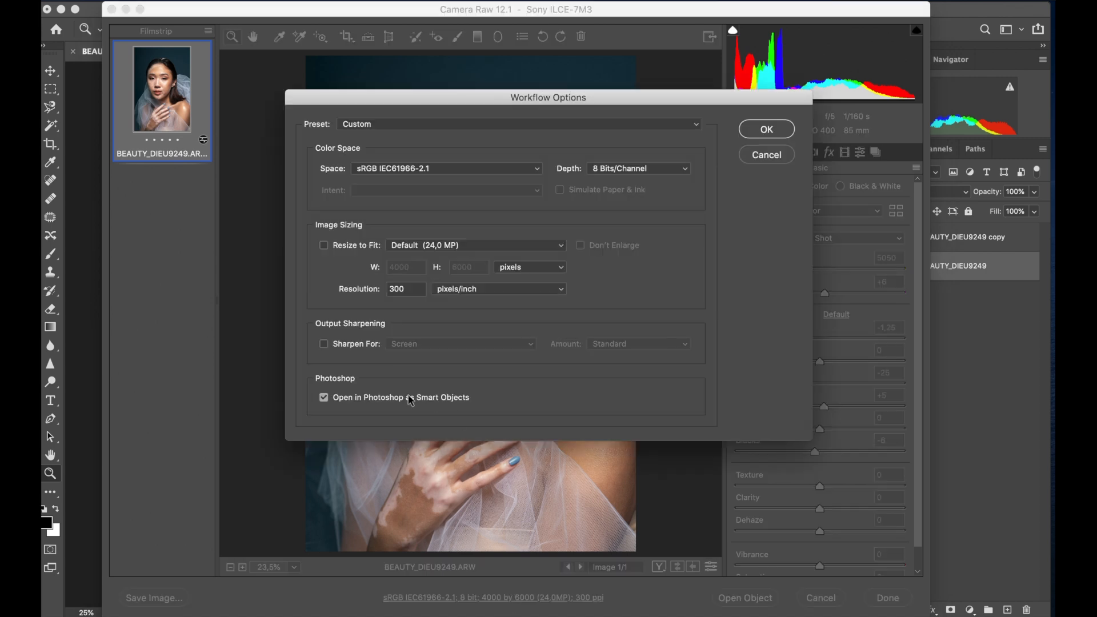
{"action": "left_click", "coordinate": [762, 130]}
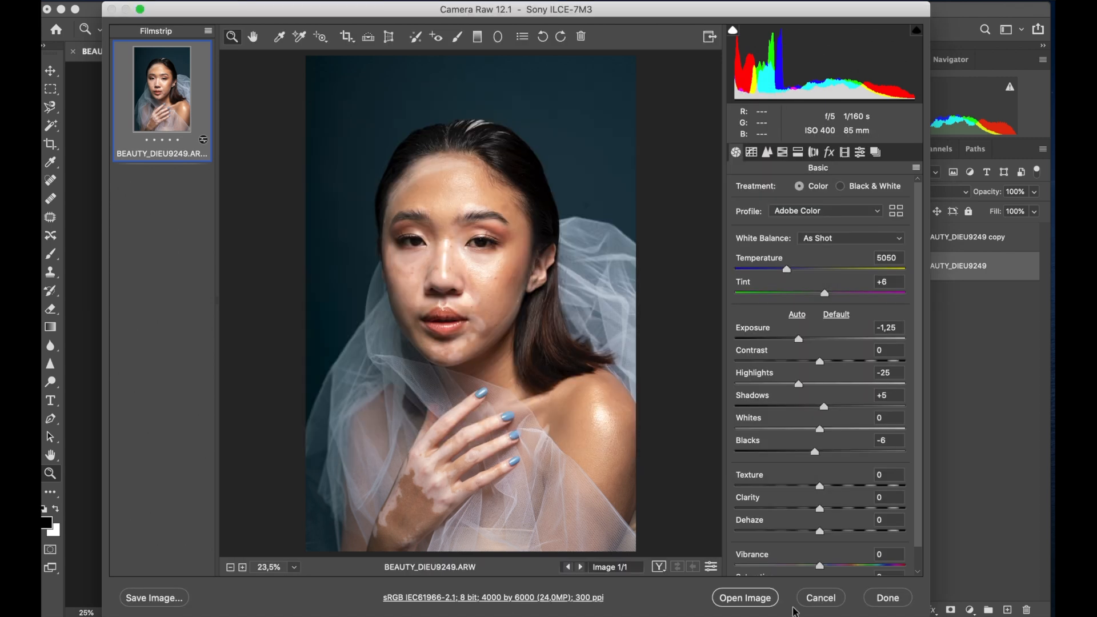
{"action": "left_click", "coordinate": [769, 598]}
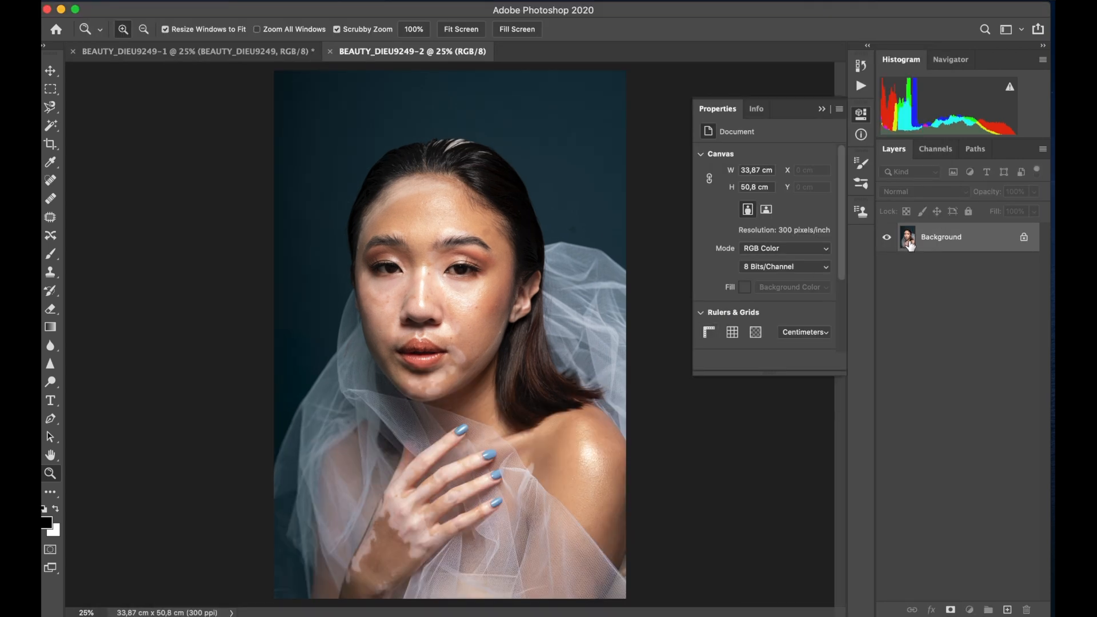
{"action": "double_click", "coordinate": [909, 246]}
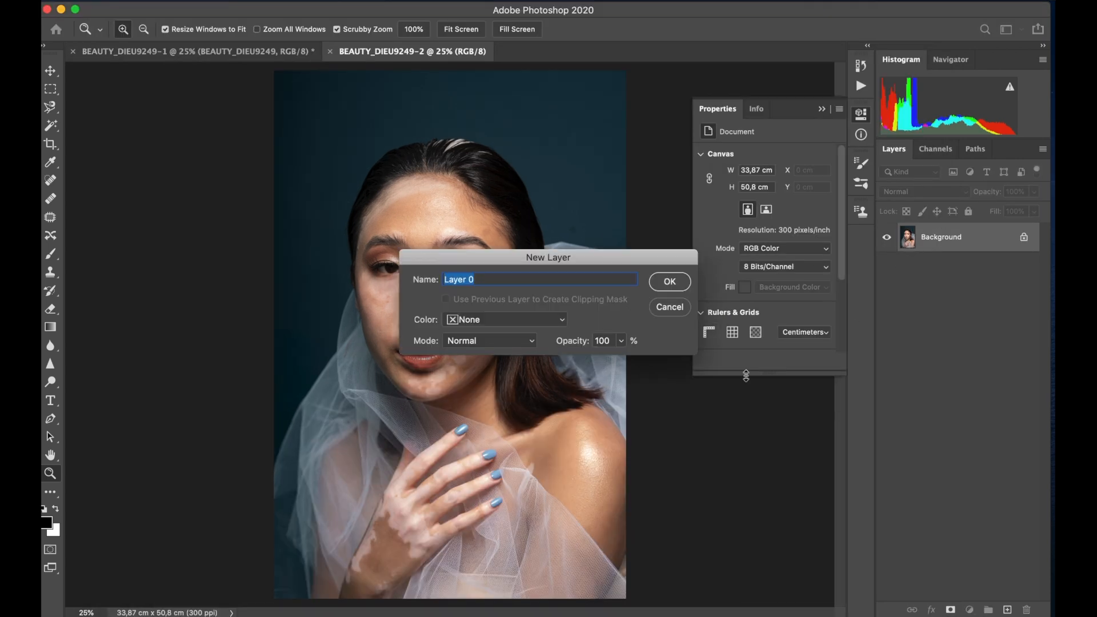
{"action": "left_click", "coordinate": [668, 309]}
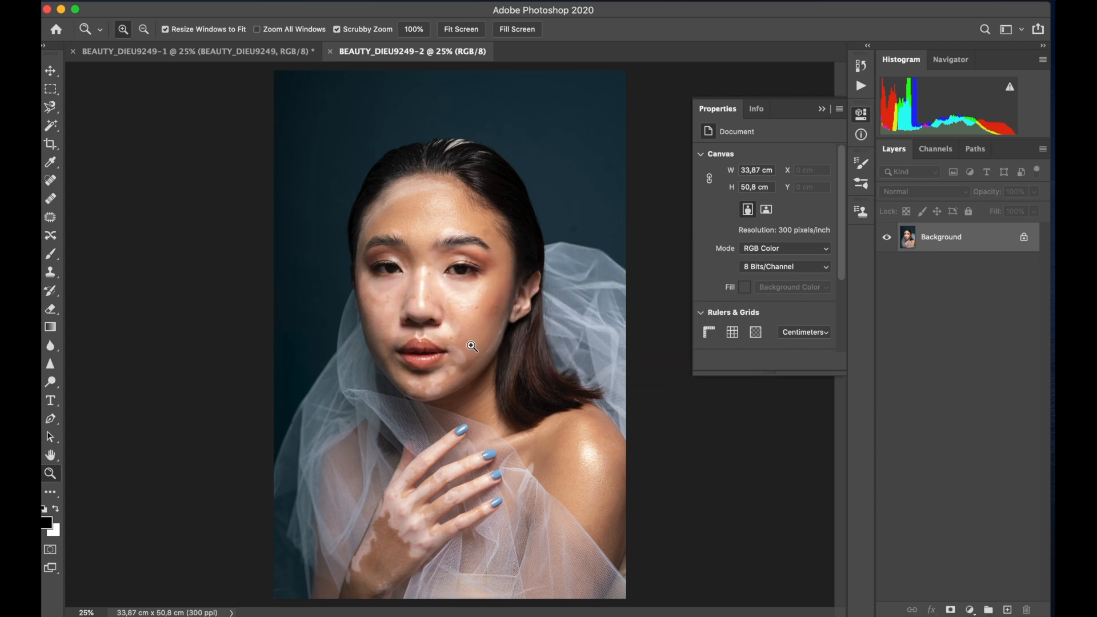